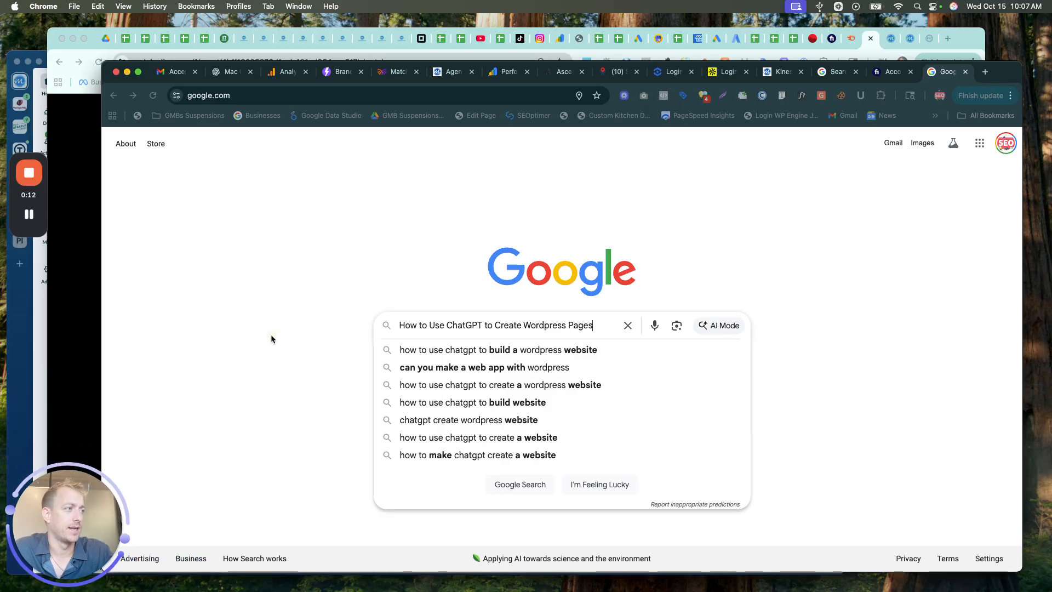
# Search Google for "How to Use ChatGPT to Create Wordpress Pages" and skim the results
pyautogui.press('Return')
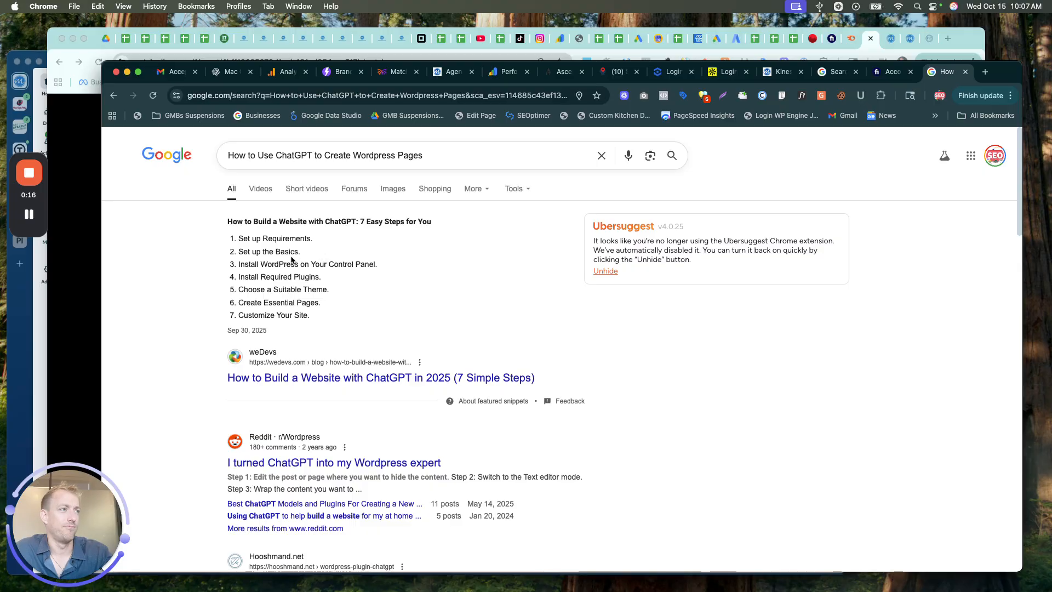
pyautogui.scroll(-5, 308, 345)
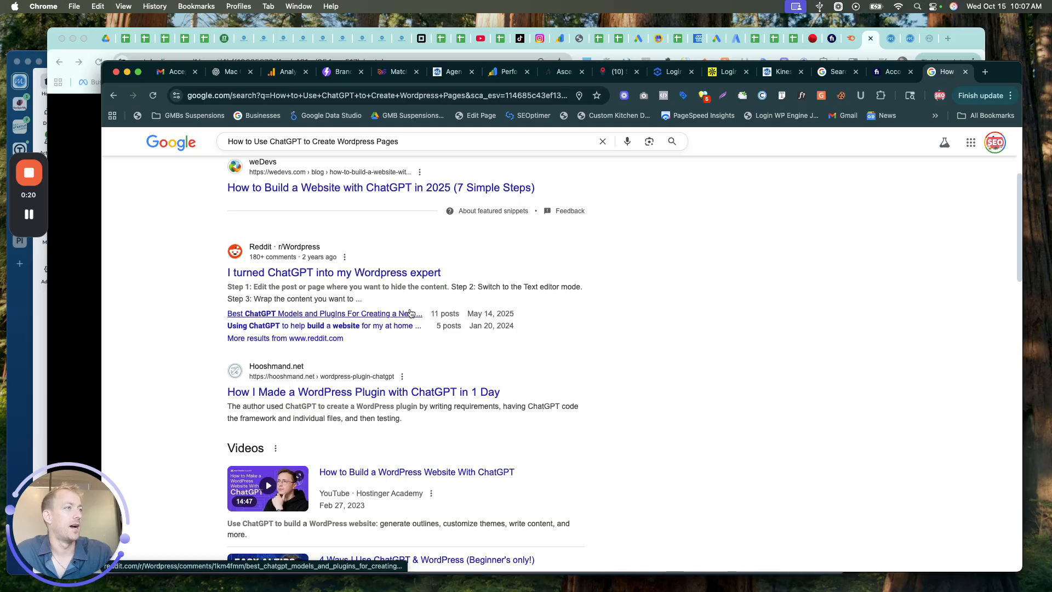
pyautogui.scroll(1, 433, 280)
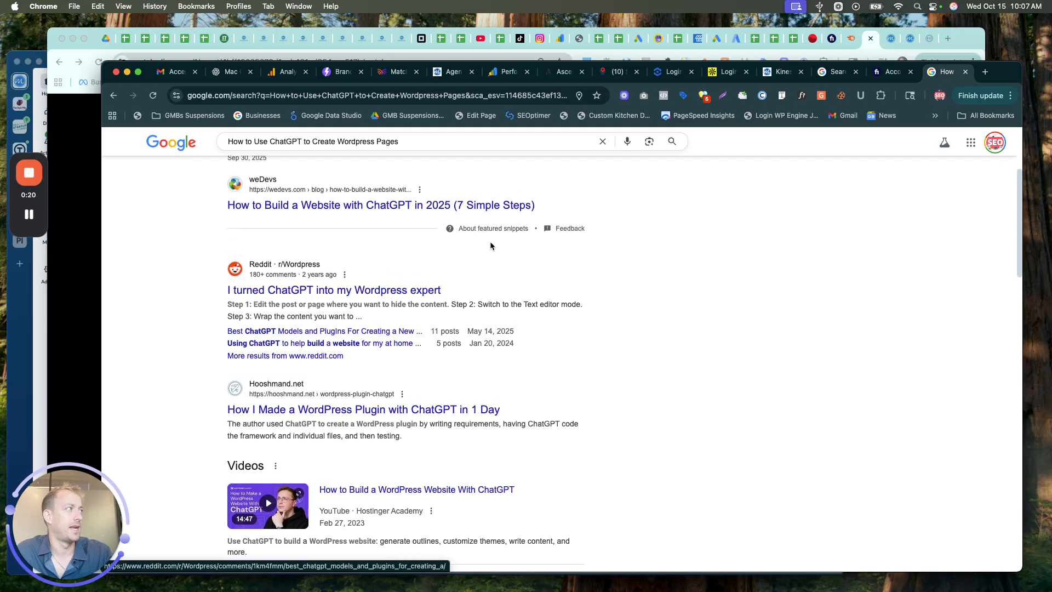
# Switch to the needmomentum.com preview of the LSA Marketing Services page and examine its hero, pricing and Local Service Ads sections
pyautogui.click(908, 43)
pyautogui.scroll(20, 727, 238)
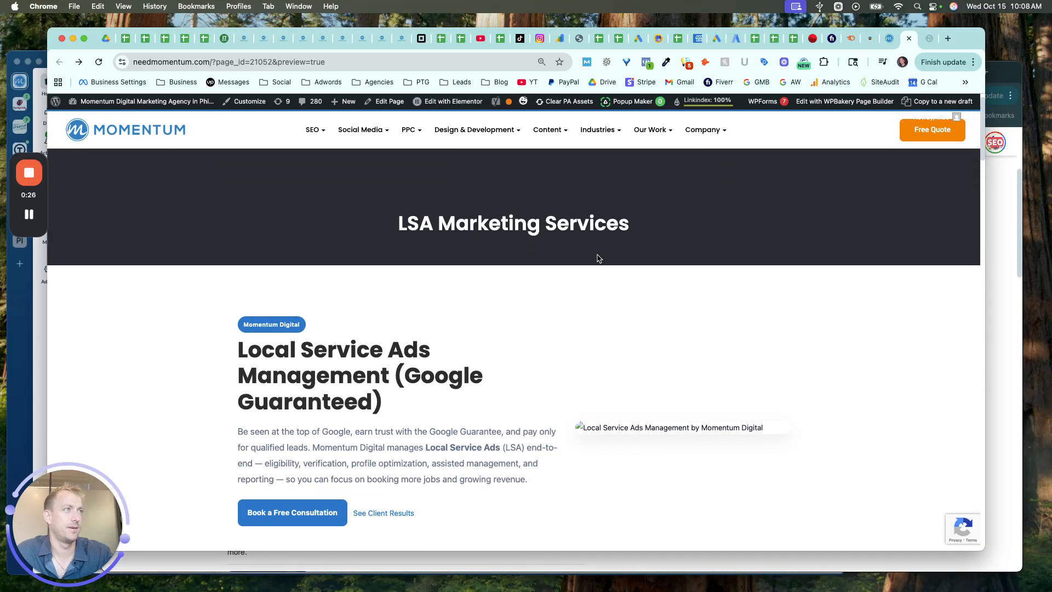
pyautogui.scroll(-2, 598, 258)
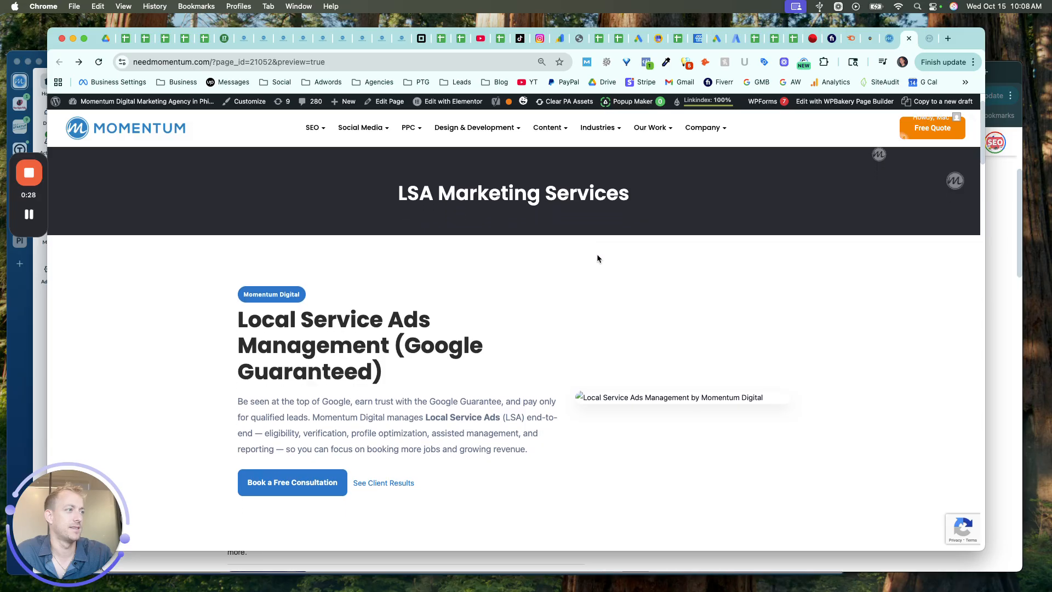
pyautogui.moveTo(400, 371); pyautogui.dragTo(237, 329)
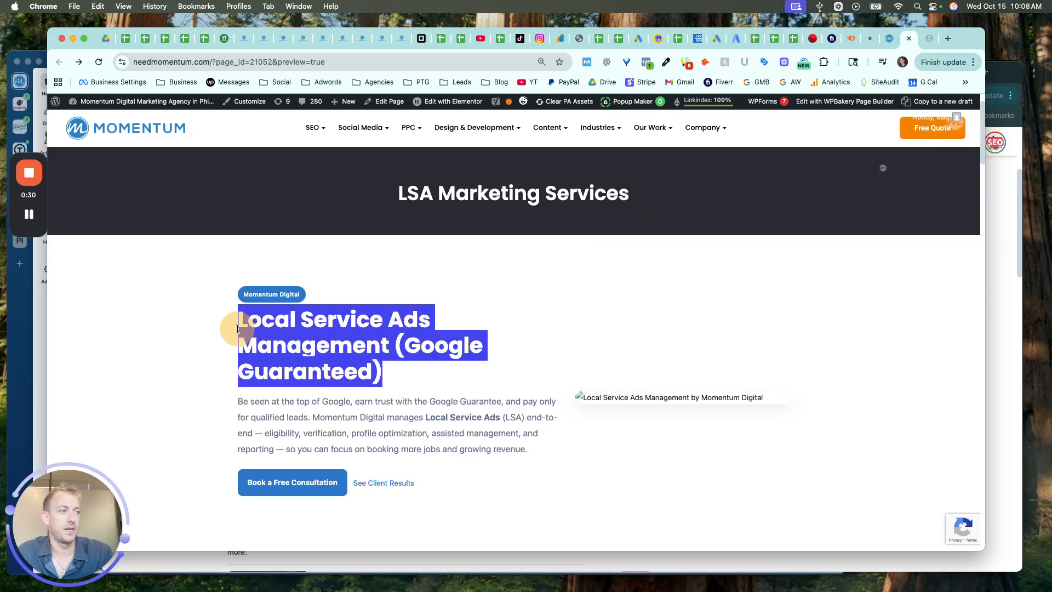
pyautogui.click(328, 344)
pyautogui.scroll(-1, 460, 359)
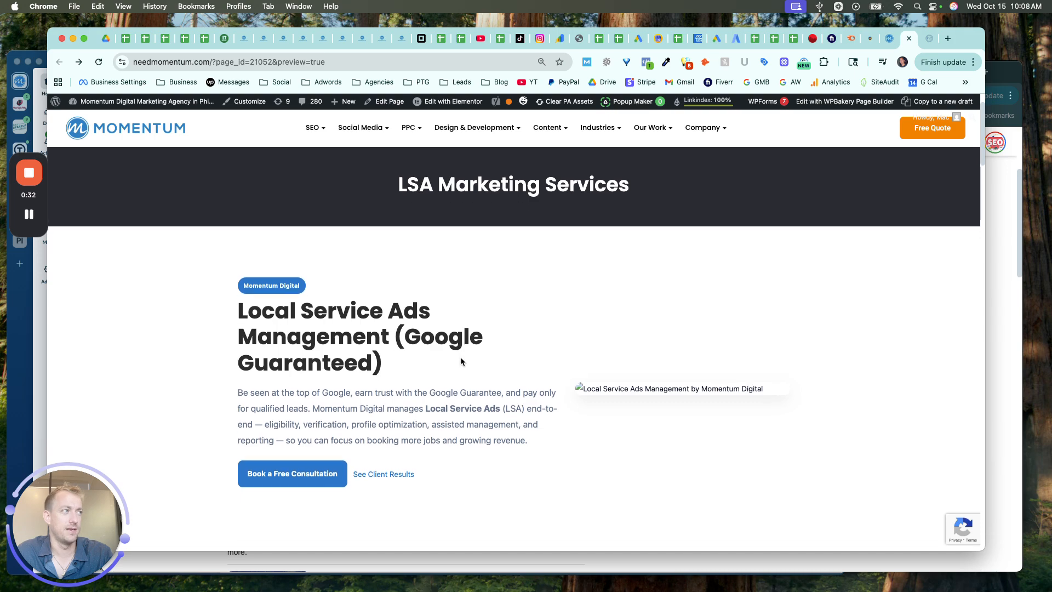
pyautogui.scroll(-2, 461, 359)
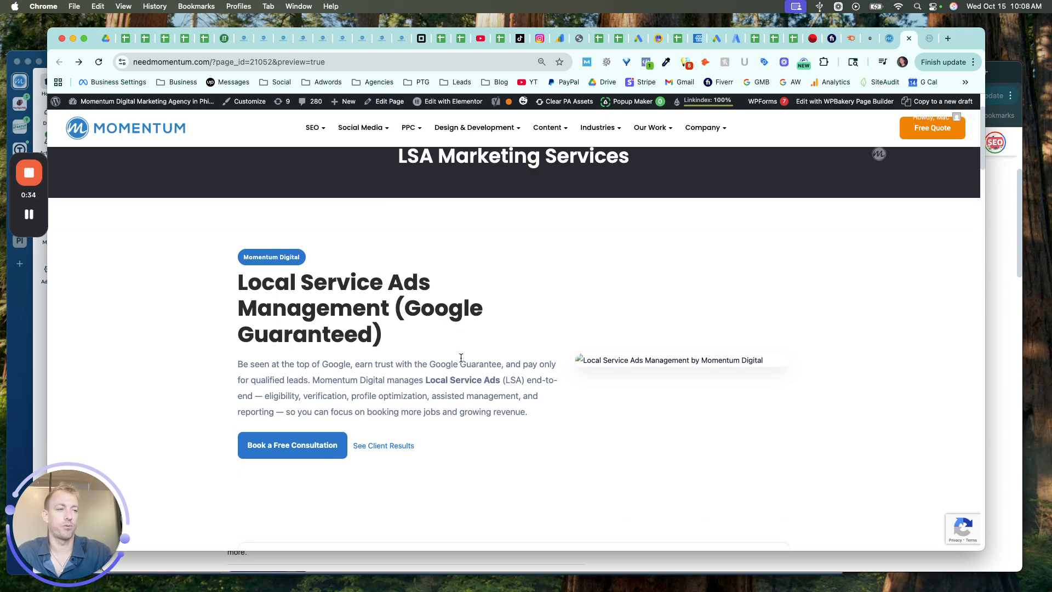
pyautogui.scroll(-5, 461, 359)
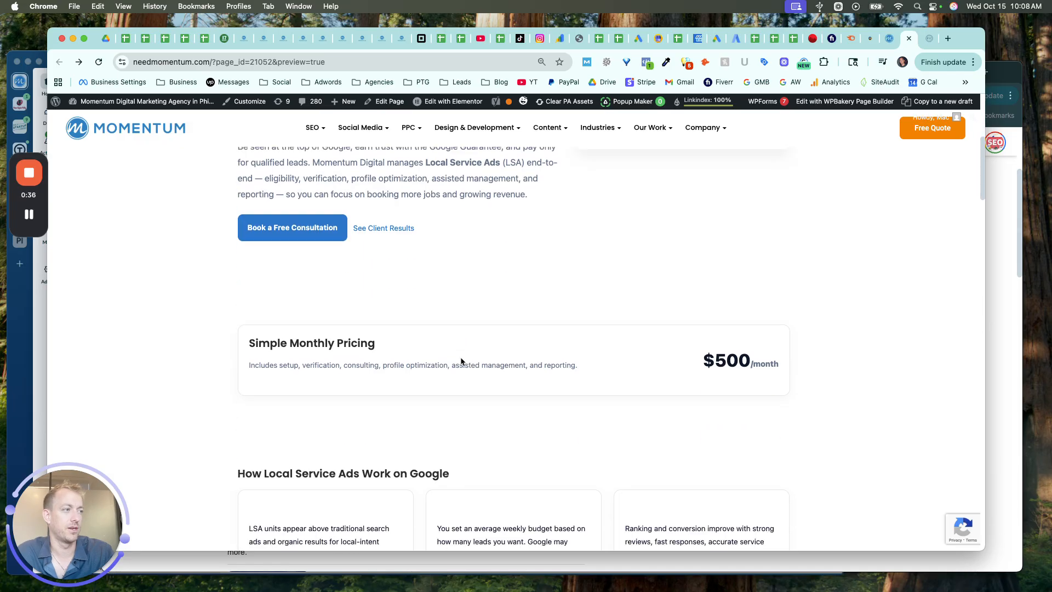
pyautogui.scroll(-4, 461, 361)
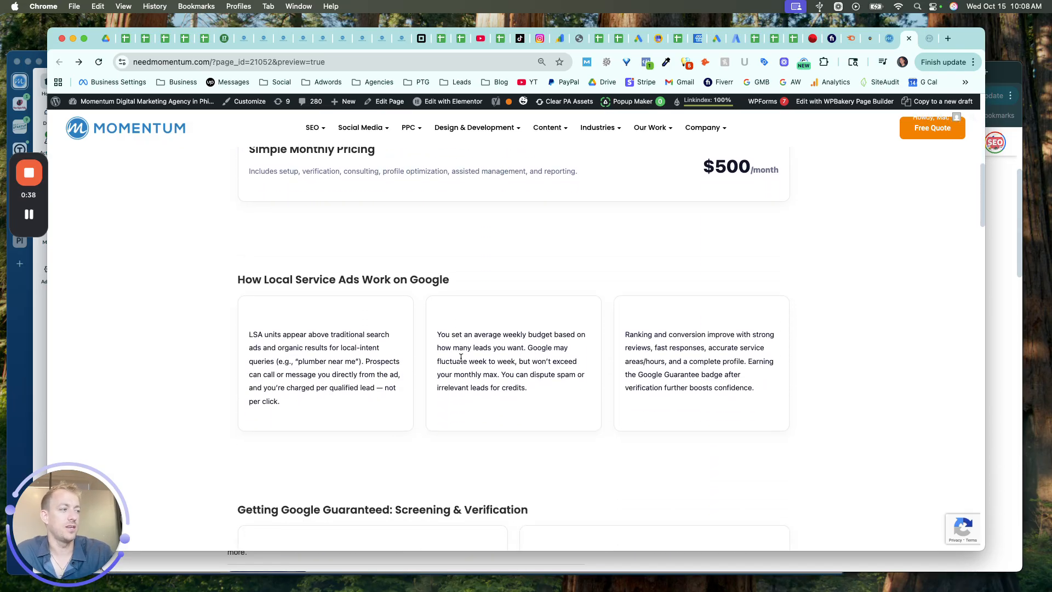
pyautogui.scroll(-1, 461, 359)
pyautogui.scroll(7, 461, 359)
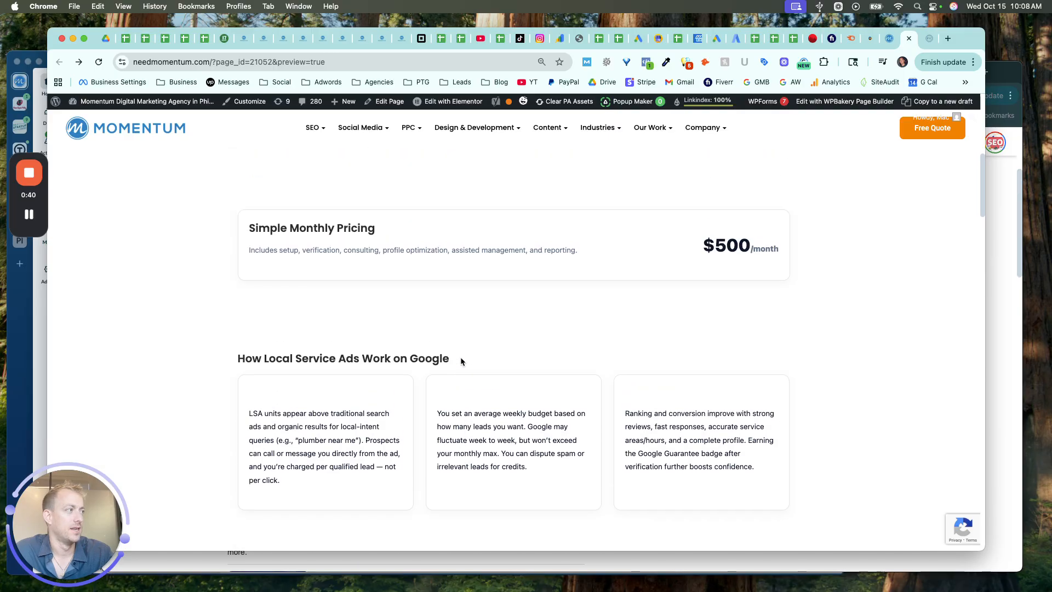
pyautogui.scroll(3, 615, 295)
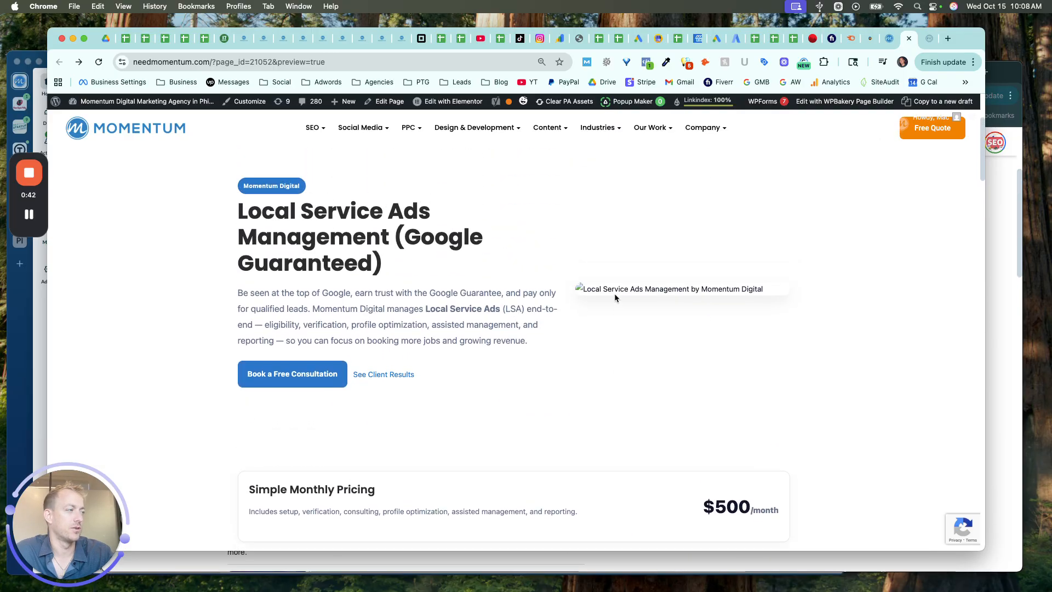
# Switch to the ChatGPT conversation and find the prompt requesting a new Momentum Digital service page
pyautogui.click(991, 216)
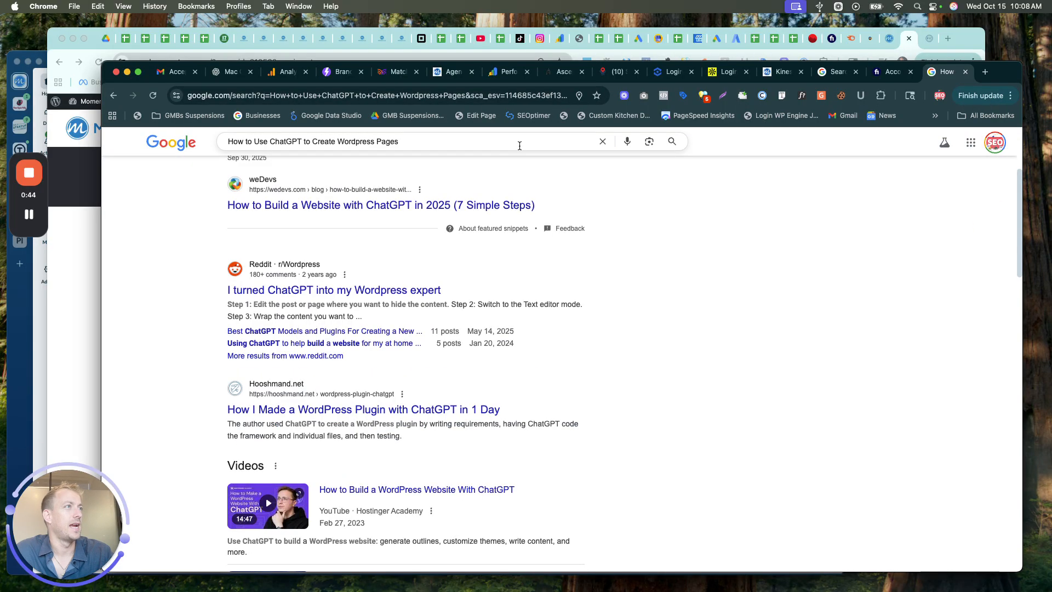
pyautogui.click(230, 72)
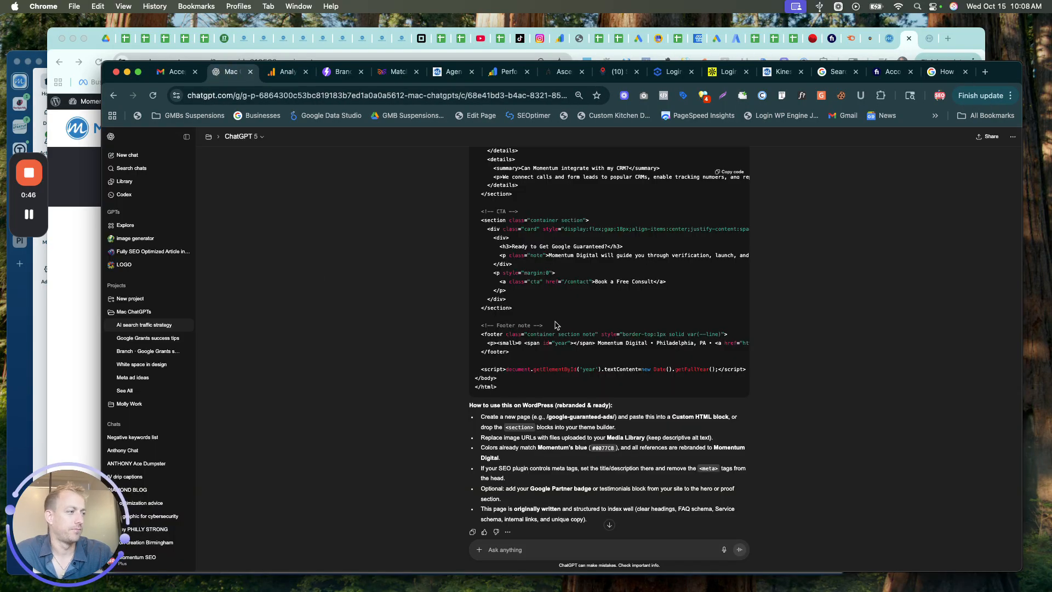
pyautogui.scroll(-2, 555, 325)
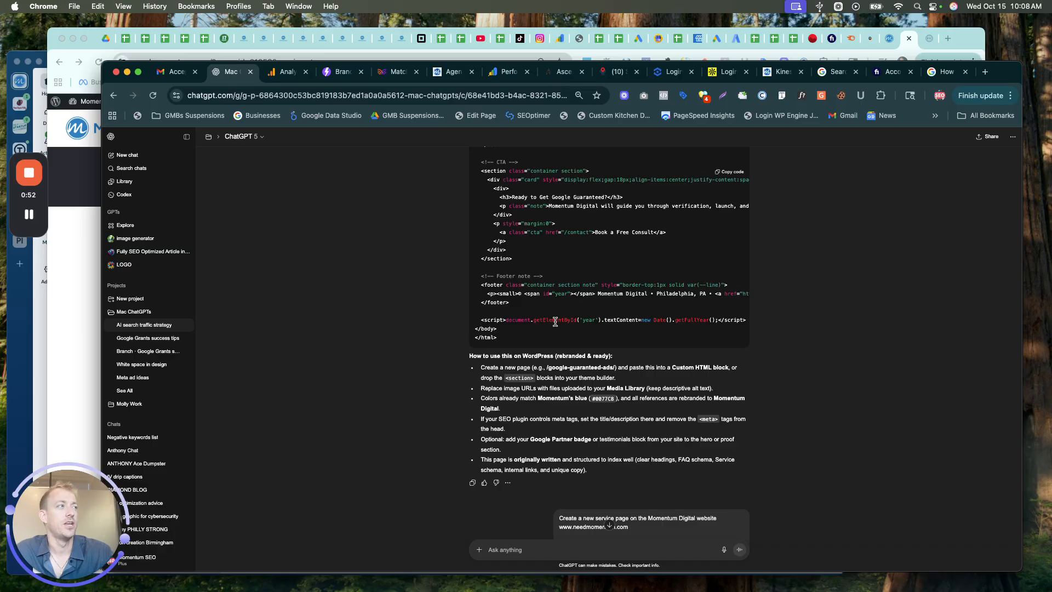
pyautogui.scroll(-2, 555, 322)
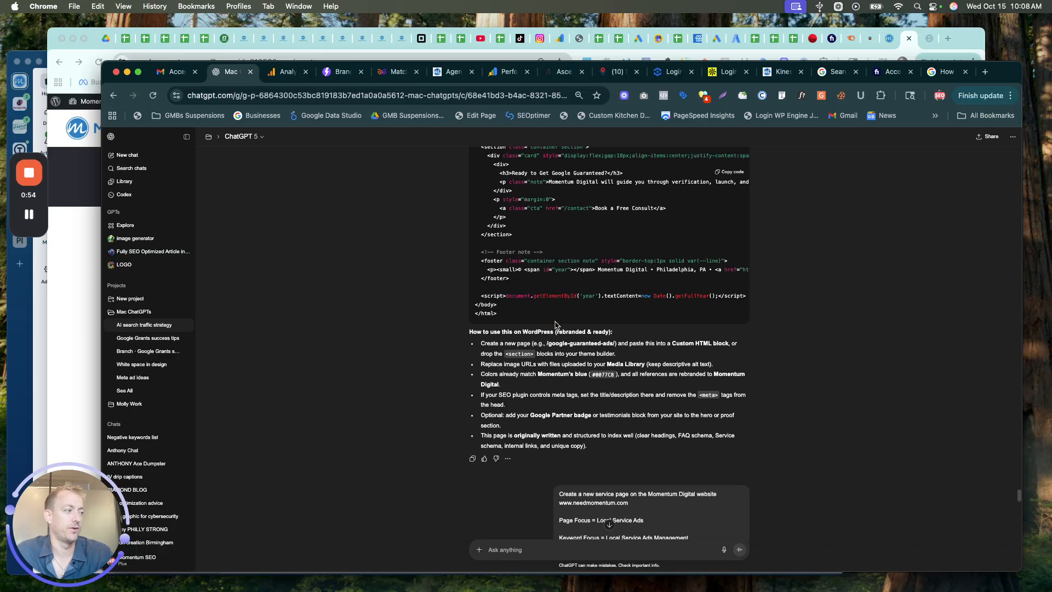
pyautogui.scroll(-8, 556, 322)
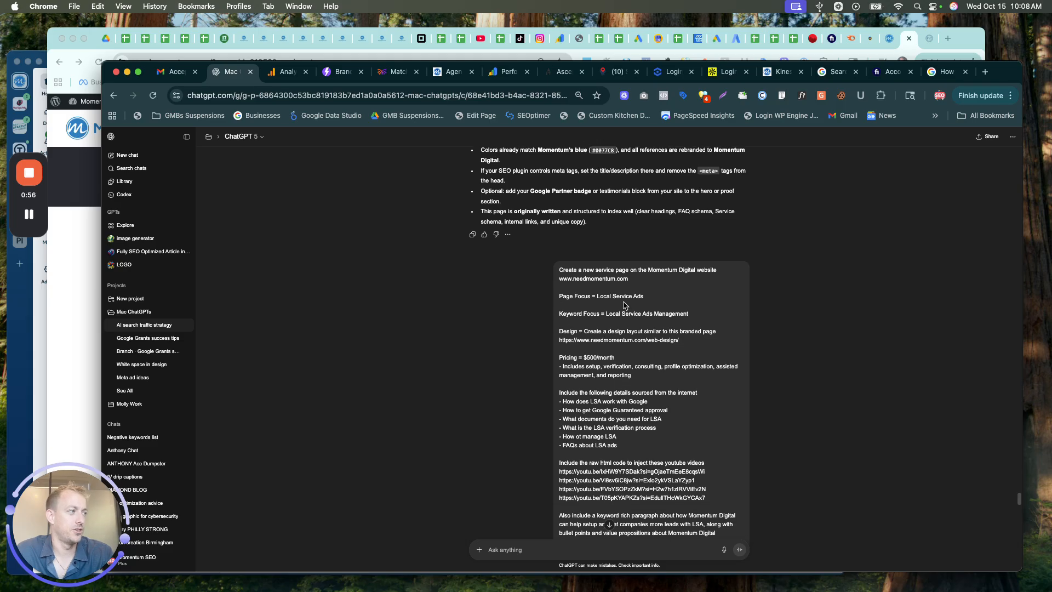
# Examine the prompt's opening request, website address, page focus and keyword focus lines
pyautogui.tripleClick(614, 276)
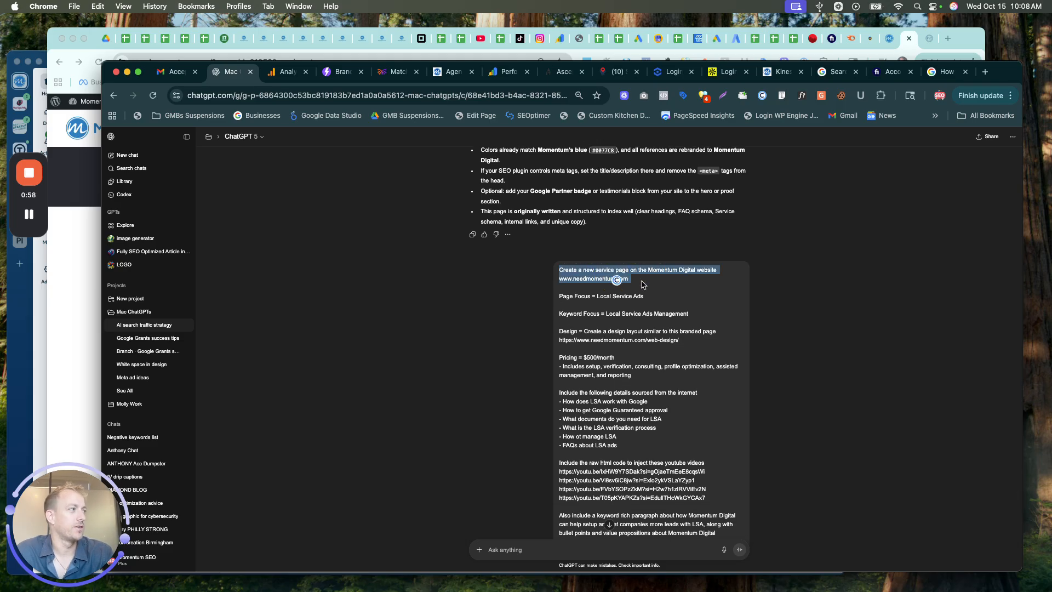
pyautogui.click(643, 283)
pyautogui.tripleClick(593, 284)
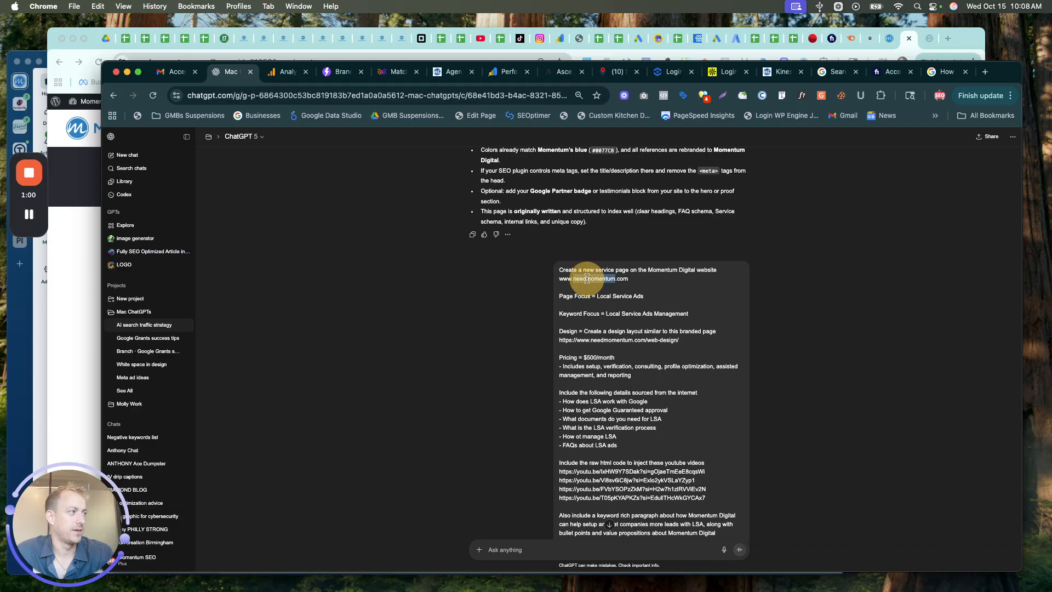
pyautogui.click(589, 285)
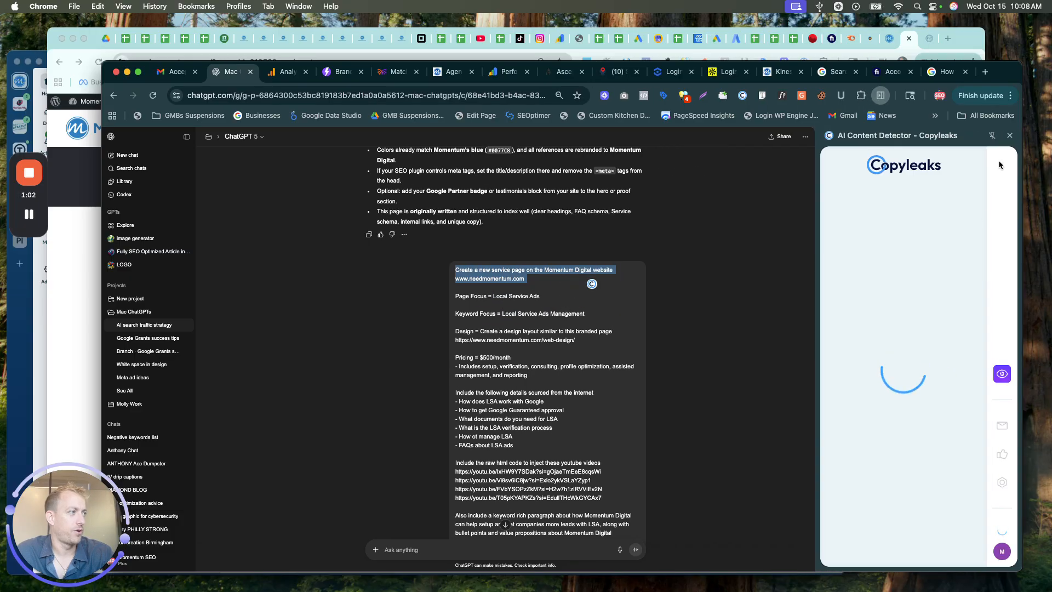
pyautogui.click(1010, 137)
pyautogui.tripleClick(628, 296)
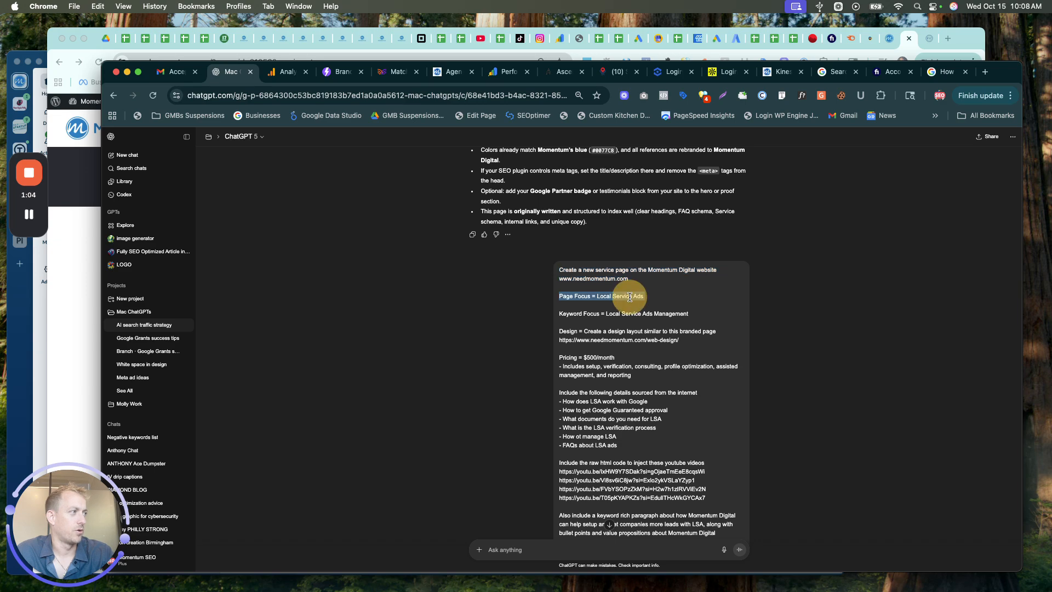
pyautogui.tripleClick(592, 314)
pyautogui.click(587, 333)
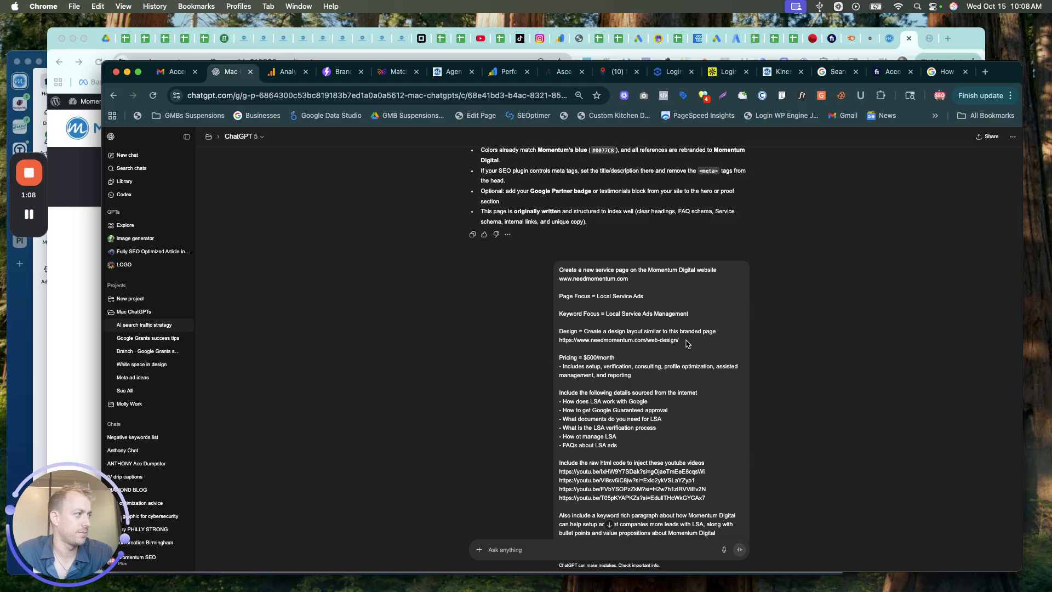
pyautogui.moveTo(688, 343); pyautogui.dragTo(559, 341)
pyautogui.press('super+c')
pyautogui.press('super+t')
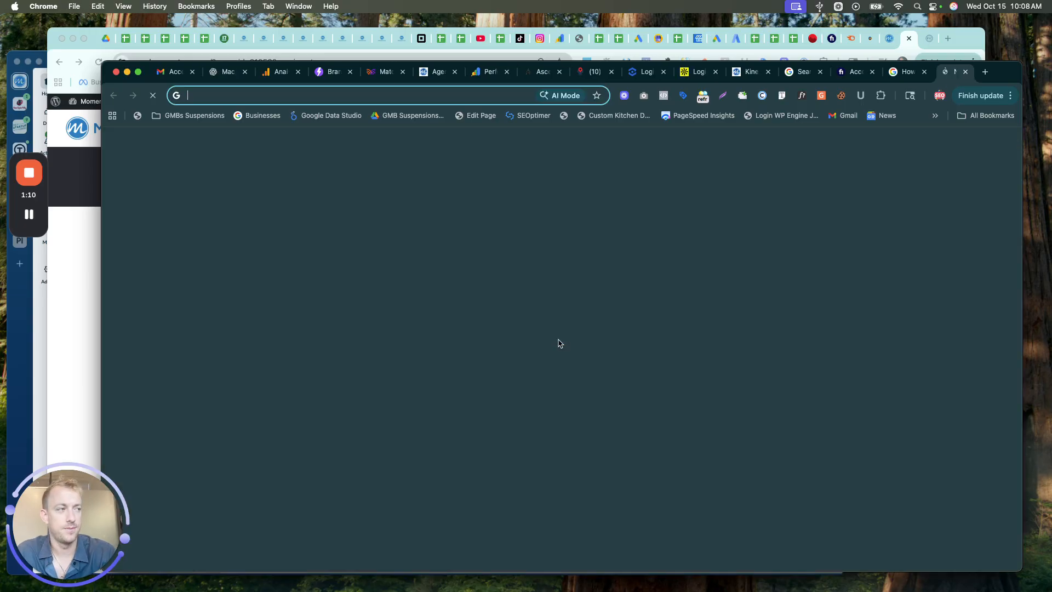
pyautogui.press('super+v')
pyautogui.press('Return')
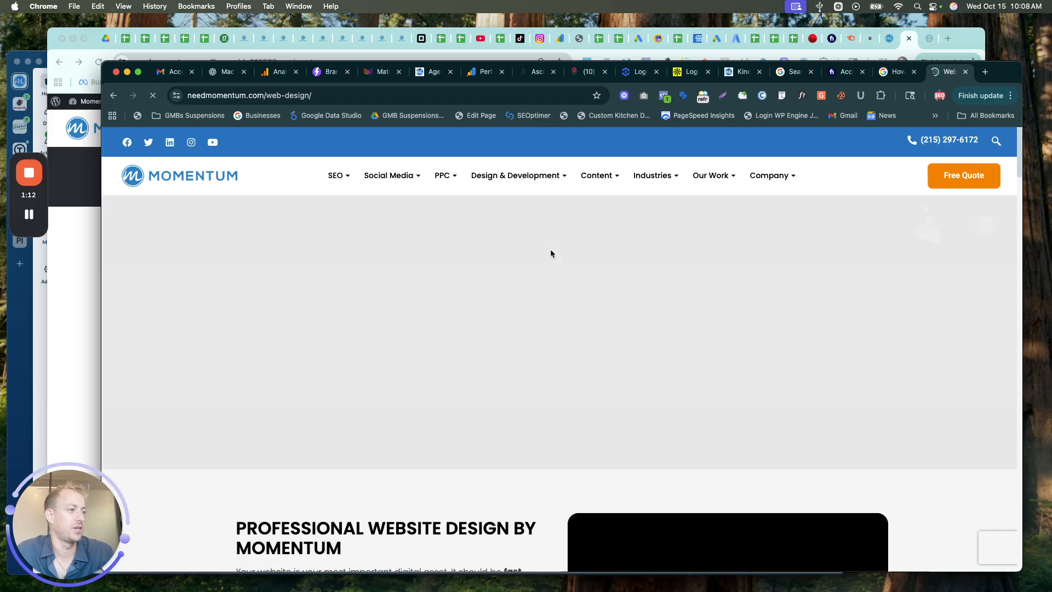
pyautogui.scroll(-15, 551, 253)
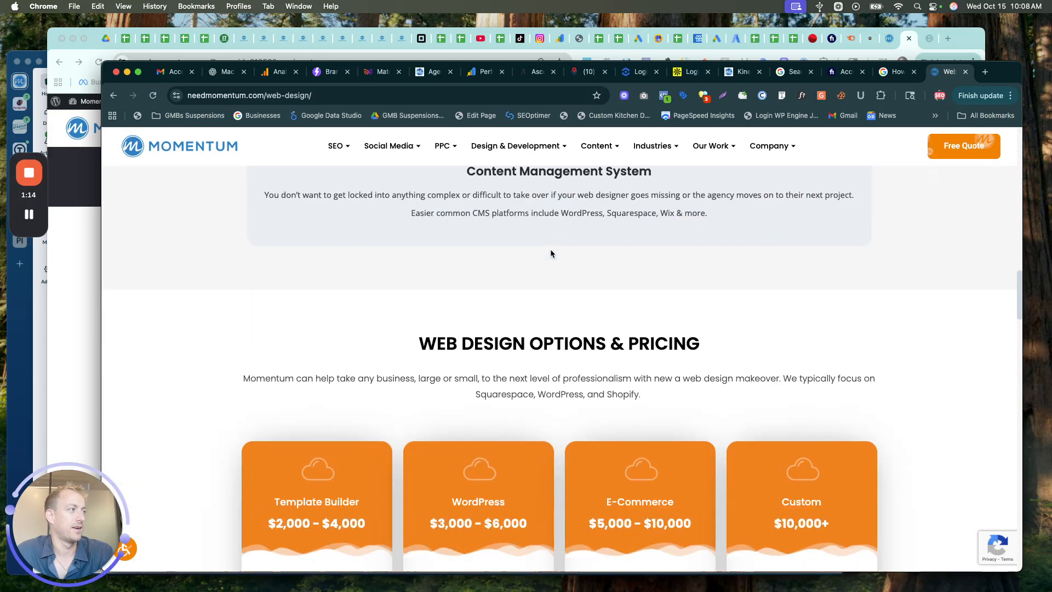
pyautogui.scroll(-15, 551, 253)
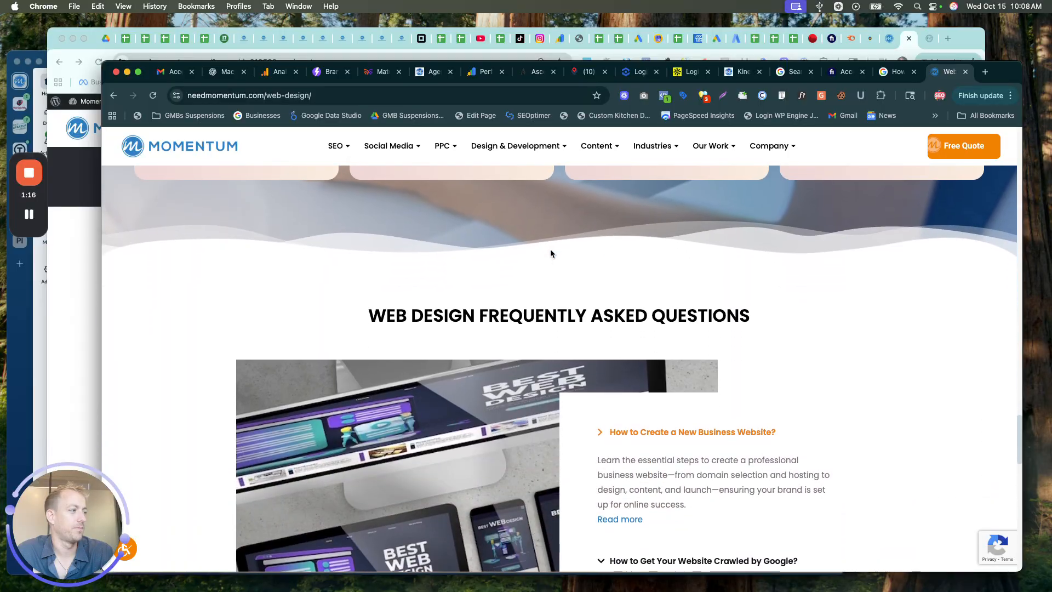
pyautogui.scroll(-6, 551, 253)
pyautogui.scroll(15, 551, 253)
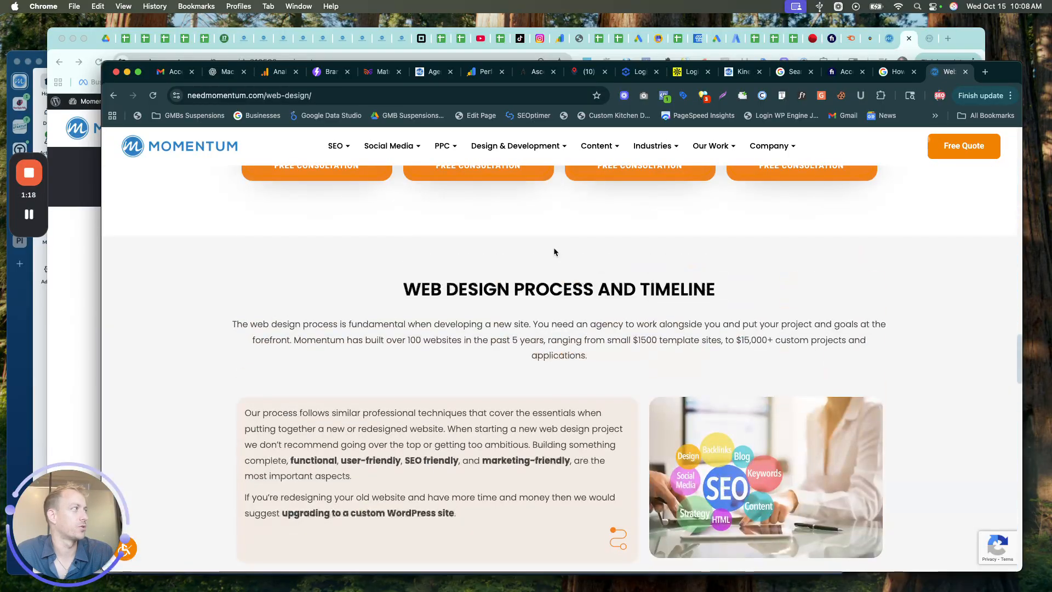
# Return to the ChatGPT conversation and examine the prompt's pricing inclusions and the list of LSA details to source from the internet
pyautogui.click(224, 71)
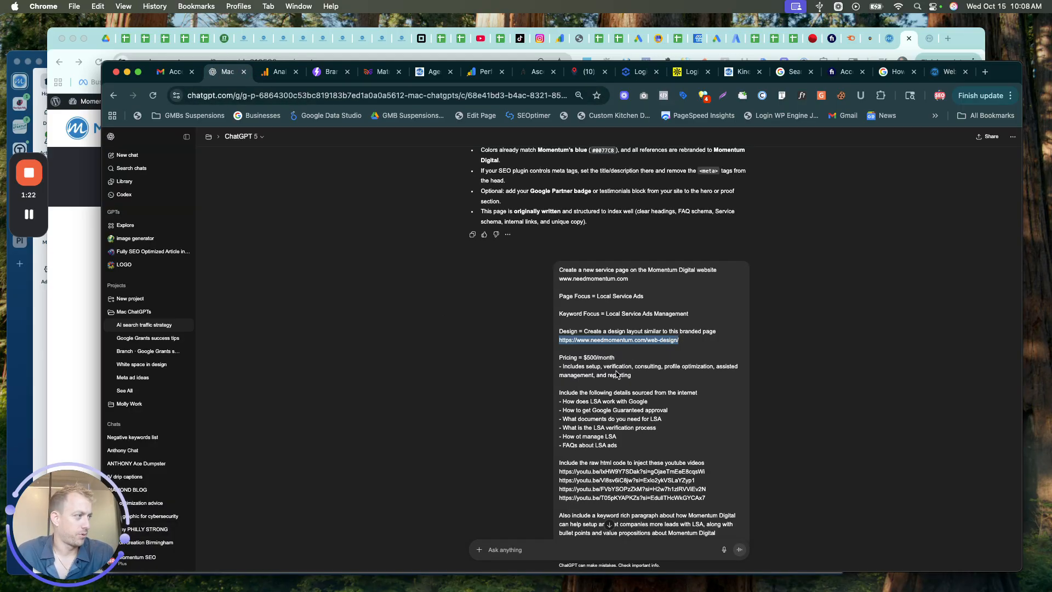
pyautogui.moveTo(636, 375); pyautogui.dragTo(571, 366)
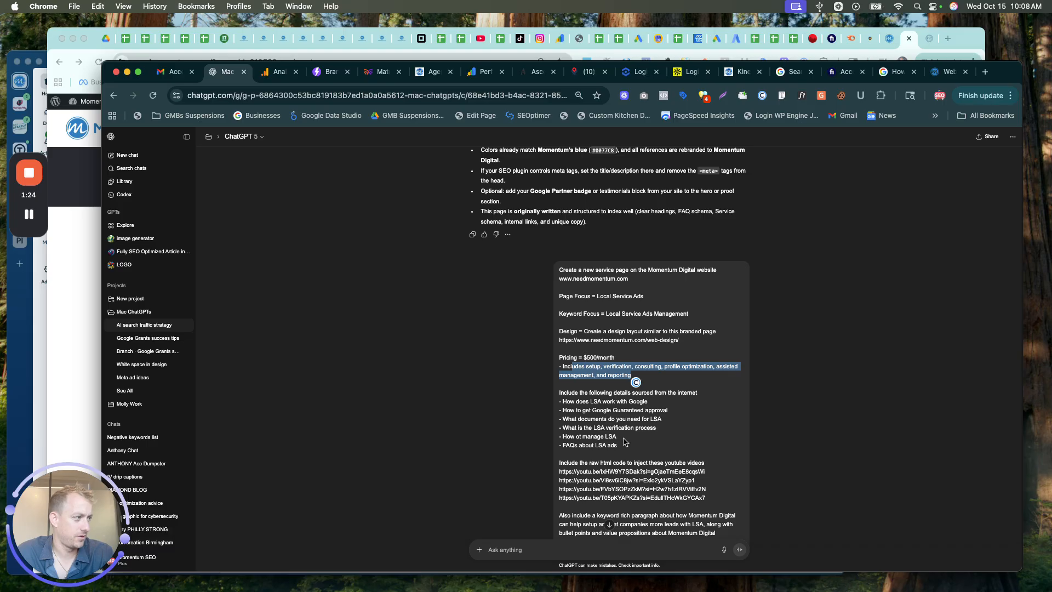
pyautogui.moveTo(619, 445); pyautogui.dragTo(563, 394)
pyautogui.scroll(-1, 592, 390)
pyautogui.click(595, 386)
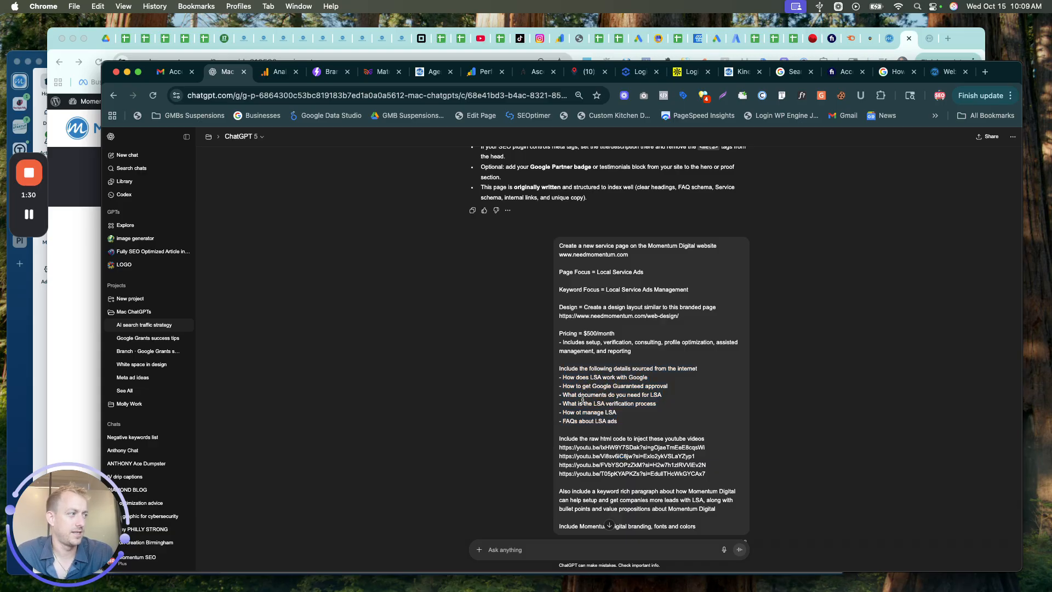
# Examine the prompt's YouTube video embeds, keyword-rich paragraph and Momentum Digital branding instructions
pyautogui.scroll(-3, 582, 404)
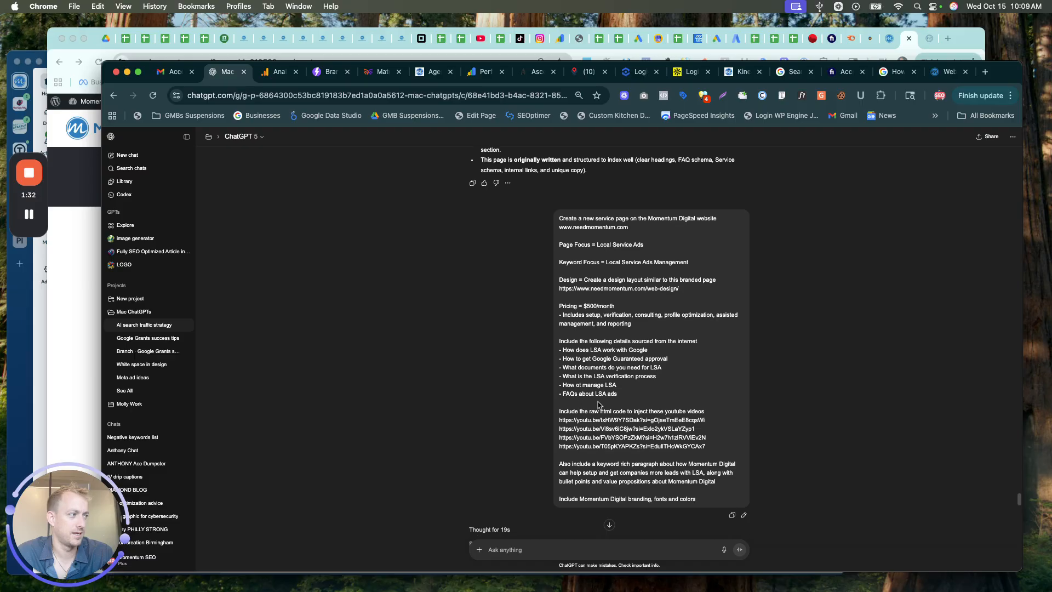
pyautogui.moveTo(718, 422); pyautogui.dragTo(554, 380)
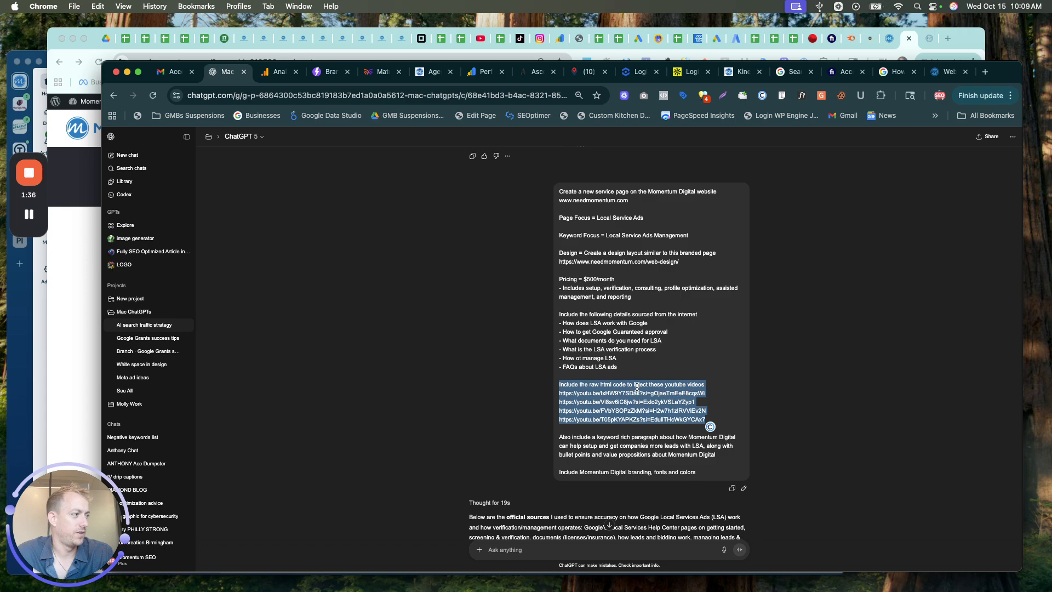
pyautogui.doubleClick(598, 436)
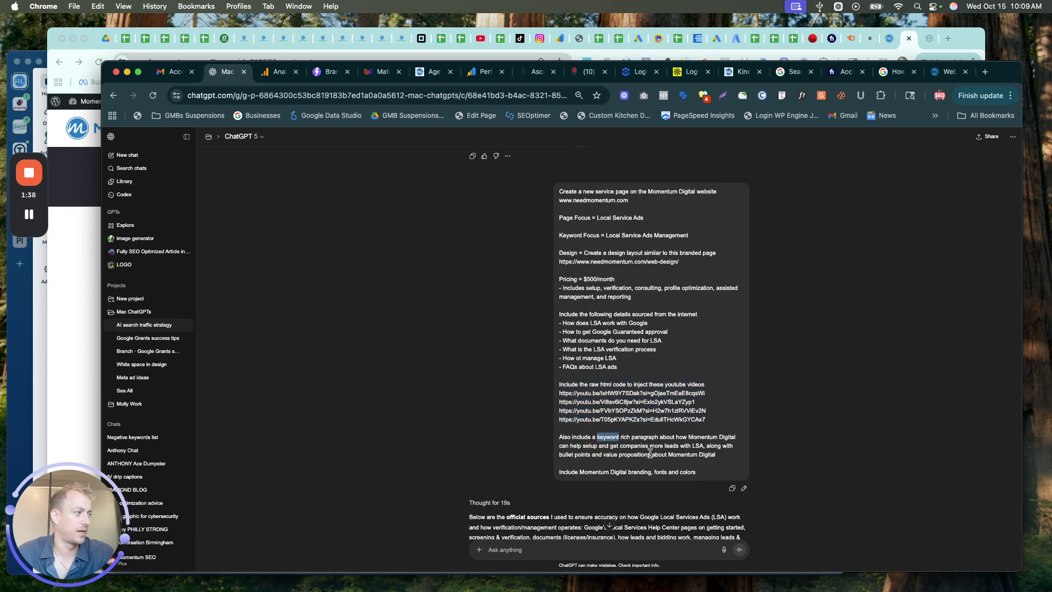
pyautogui.scroll(-1, 650, 451)
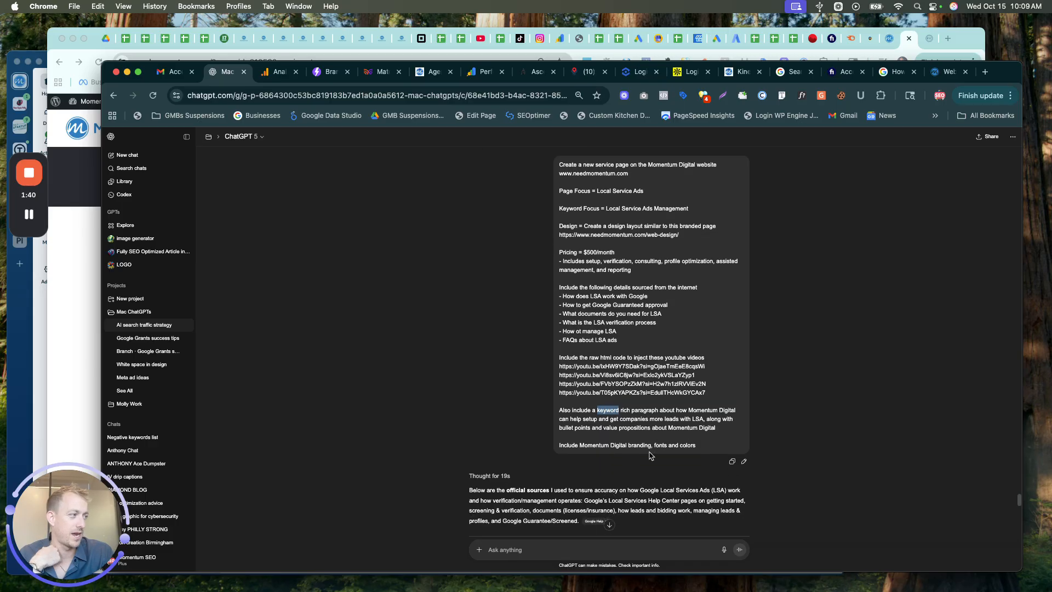
pyautogui.scroll(-1, 615, 421)
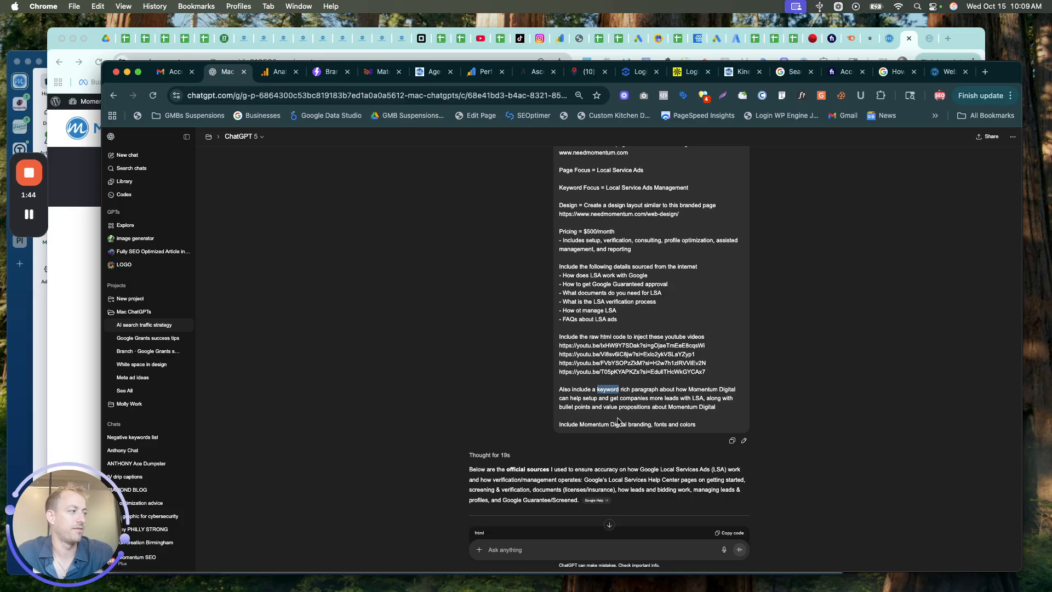
# Copy the complete HTML page code from ChatGPT's response to the Local Service Ads prompt
pyautogui.scroll(-8, 618, 421)
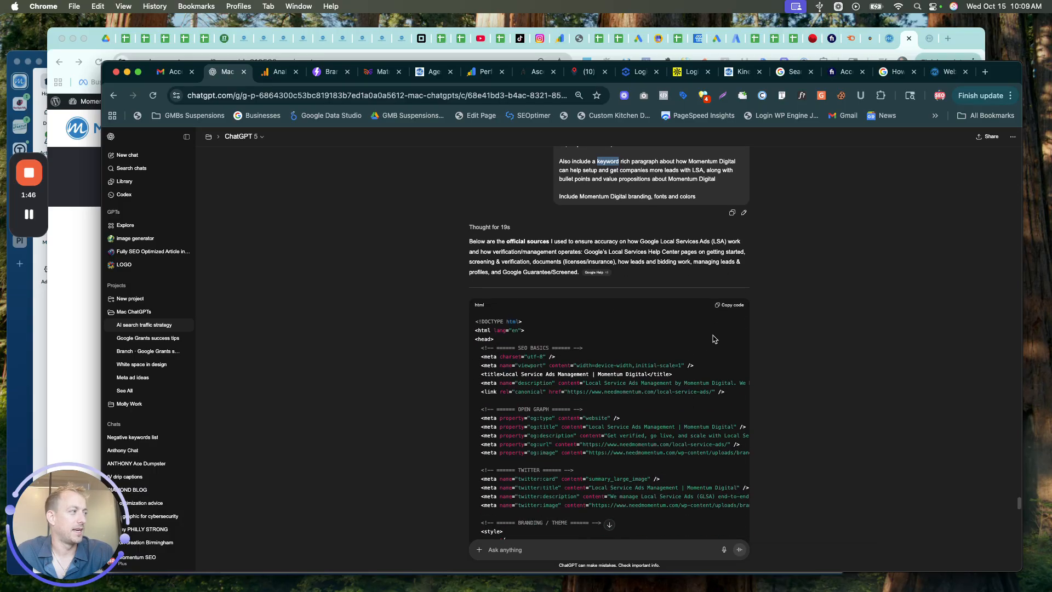
pyautogui.scroll(-4, 592, 371)
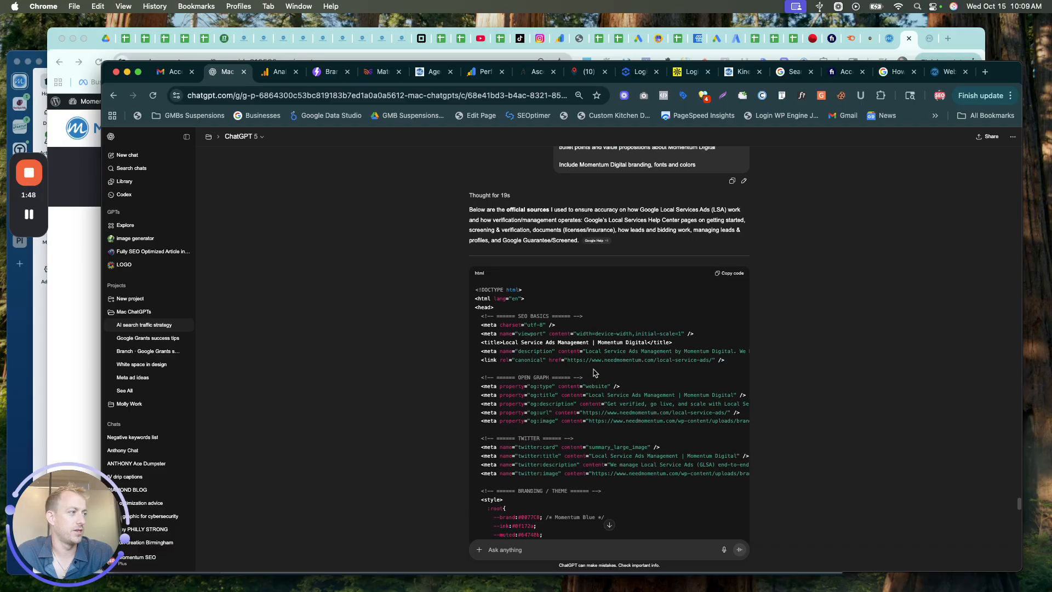
pyautogui.scroll(4, 595, 257)
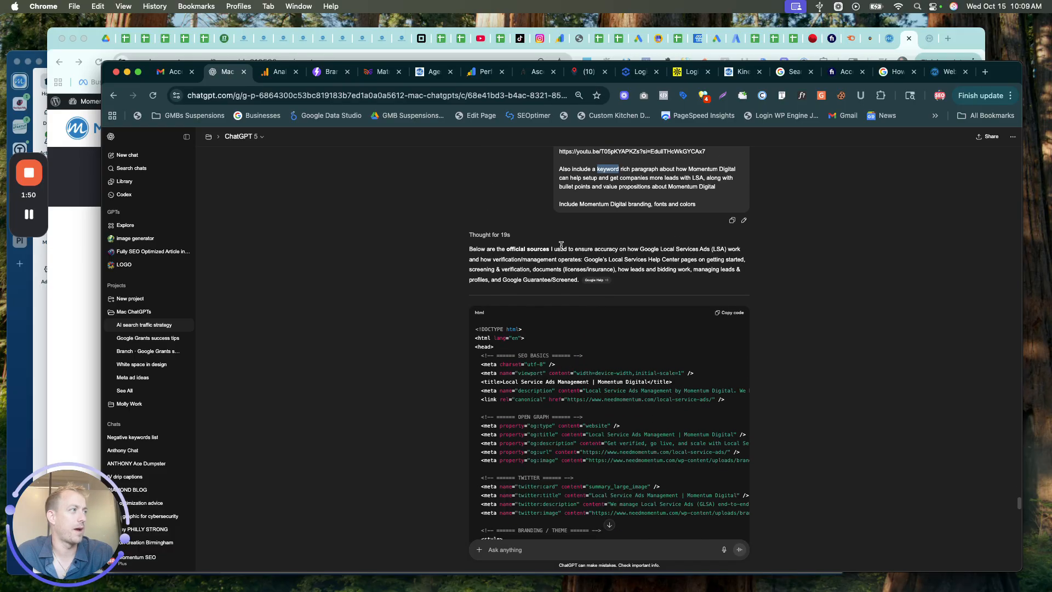
pyautogui.click(729, 314)
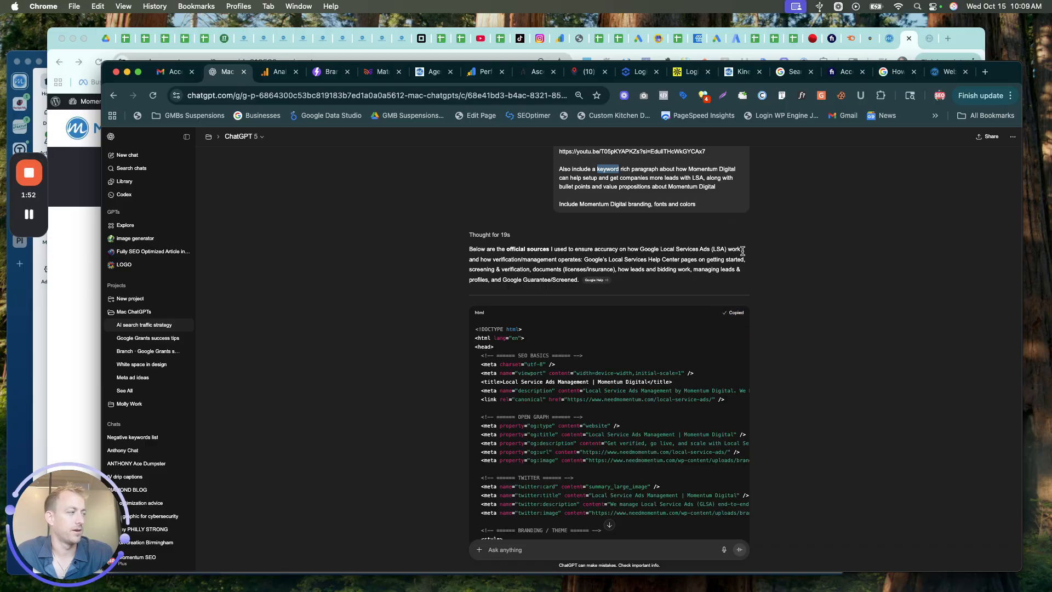
# Switch to the WordPress page editor and save the LSA Marketing Services page as a draft
pyautogui.click(890, 40)
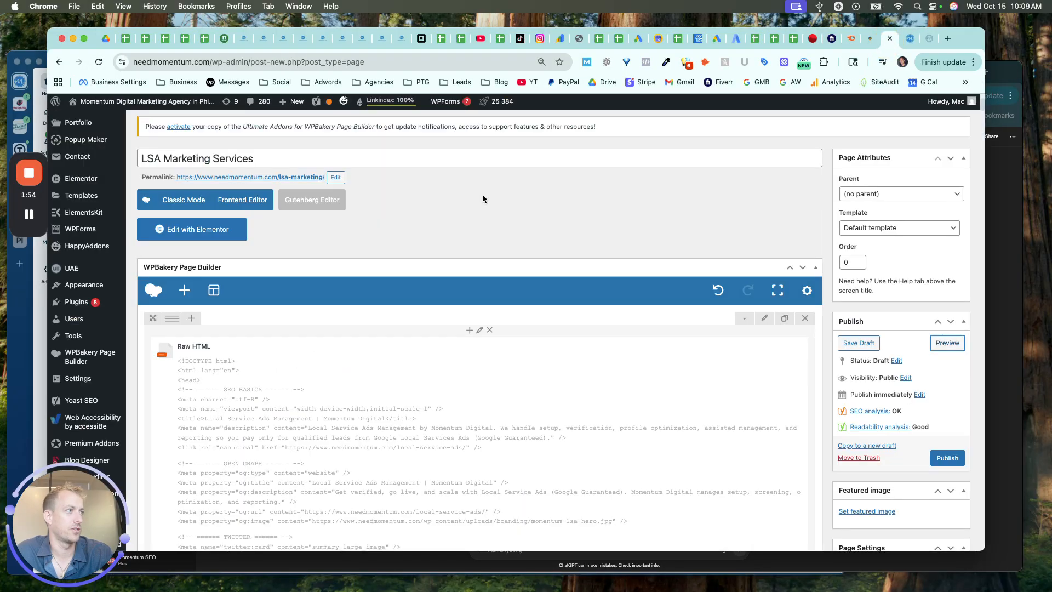
pyautogui.click(858, 343)
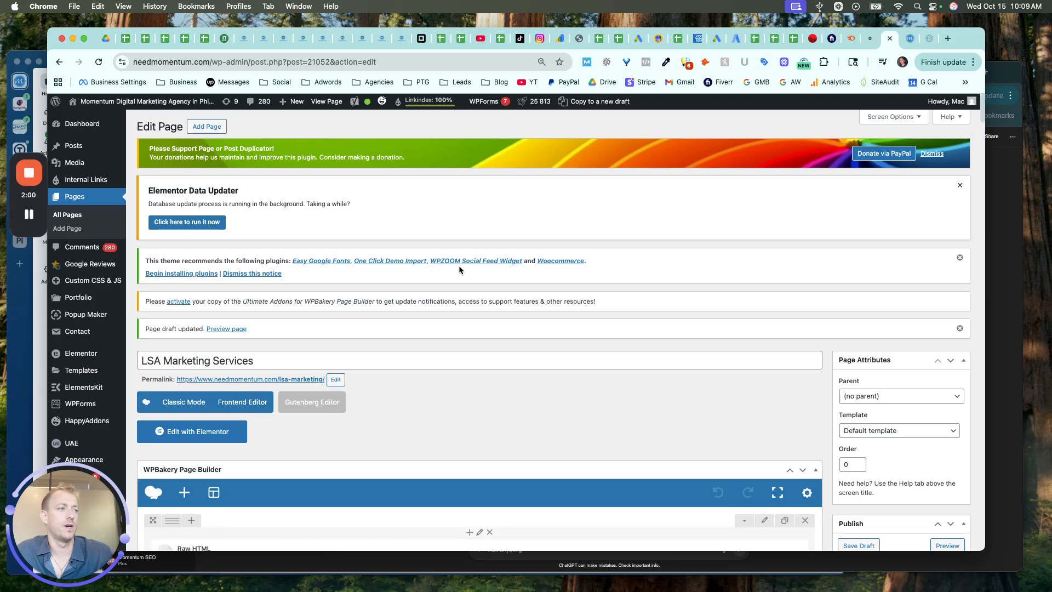
# Create a new WordPress page titled "LSA Ads"
pyautogui.click(95, 201)
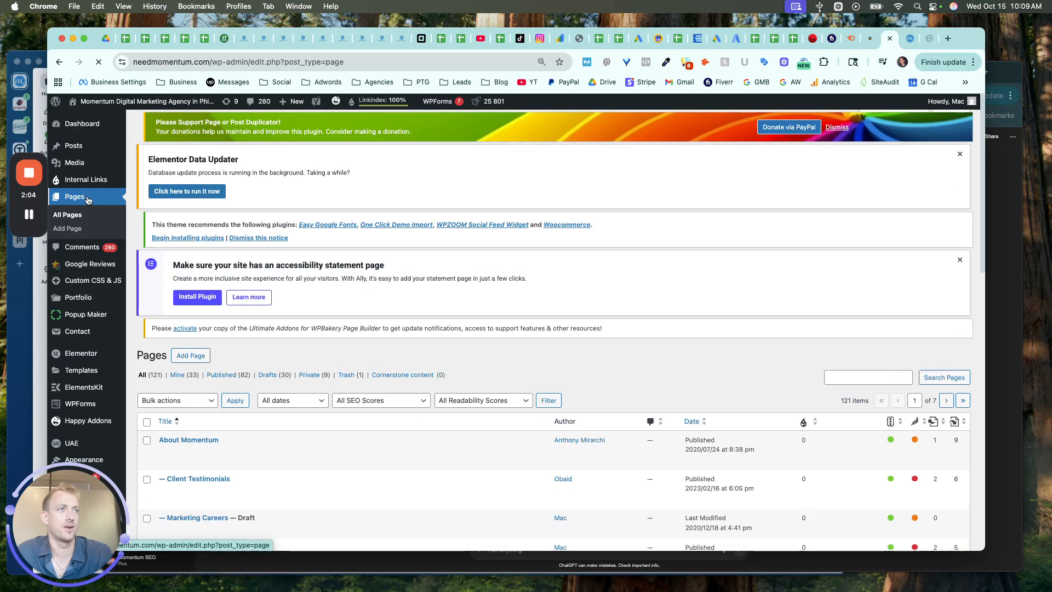
pyautogui.click(196, 130)
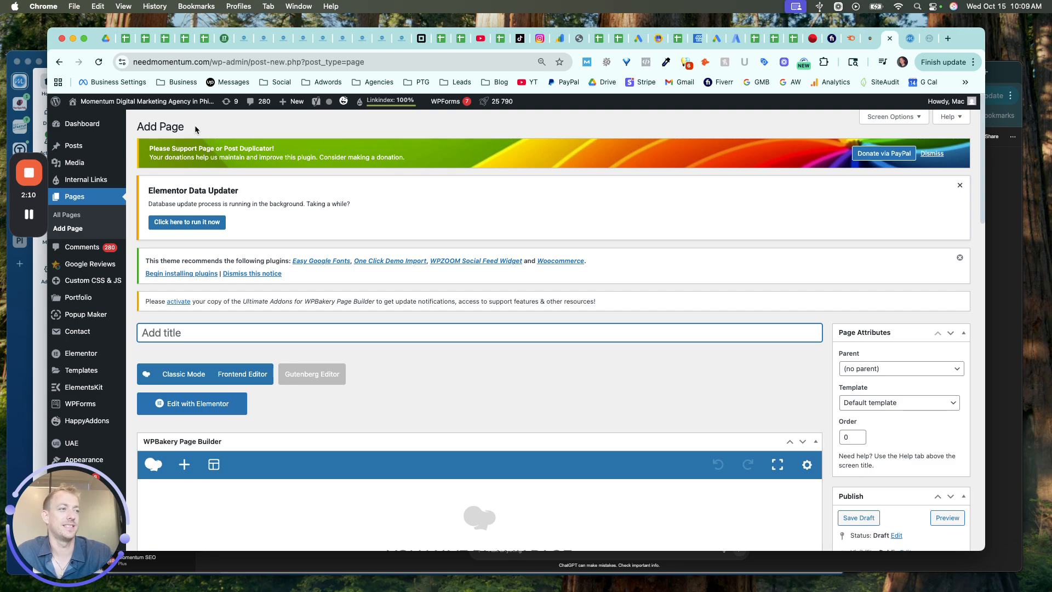
pyautogui.scroll(-3, 219, 232)
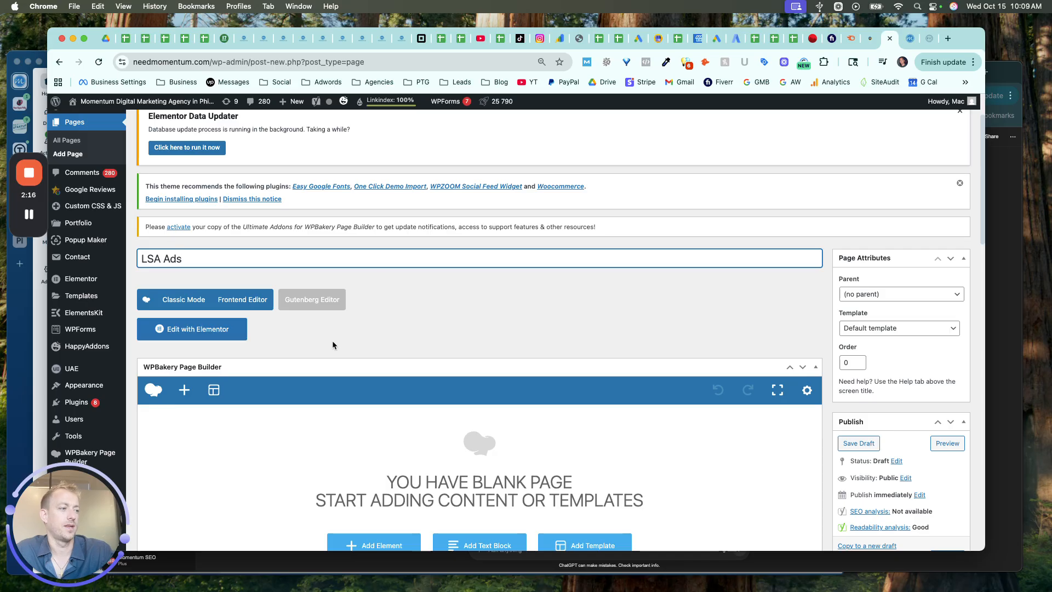
# Add a Raw HTML element to the blank page in WPBakery Page Builder
pyautogui.scroll(-5, 332, 345)
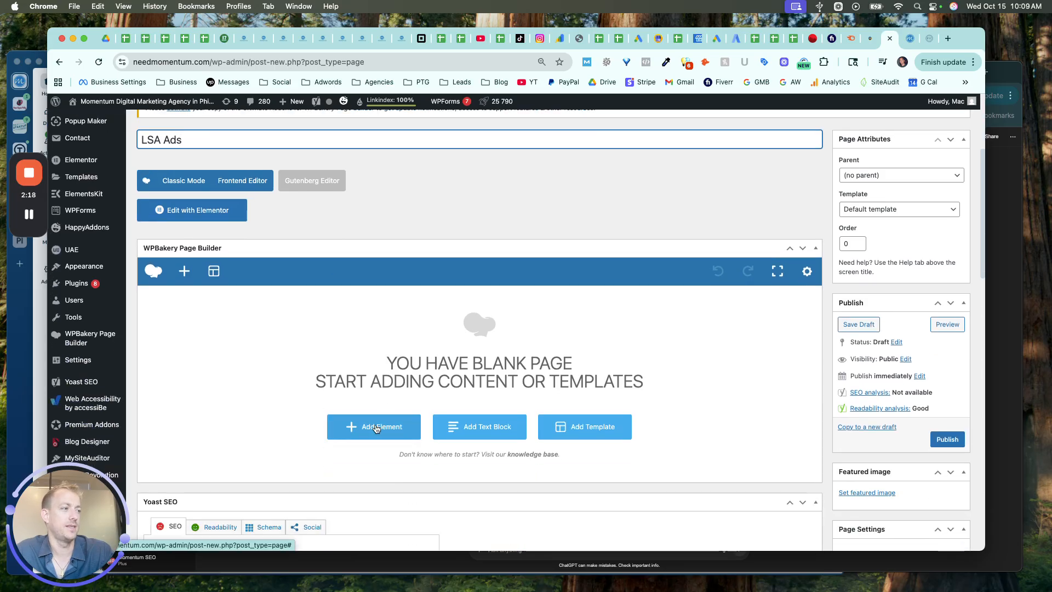
pyautogui.click(376, 428)
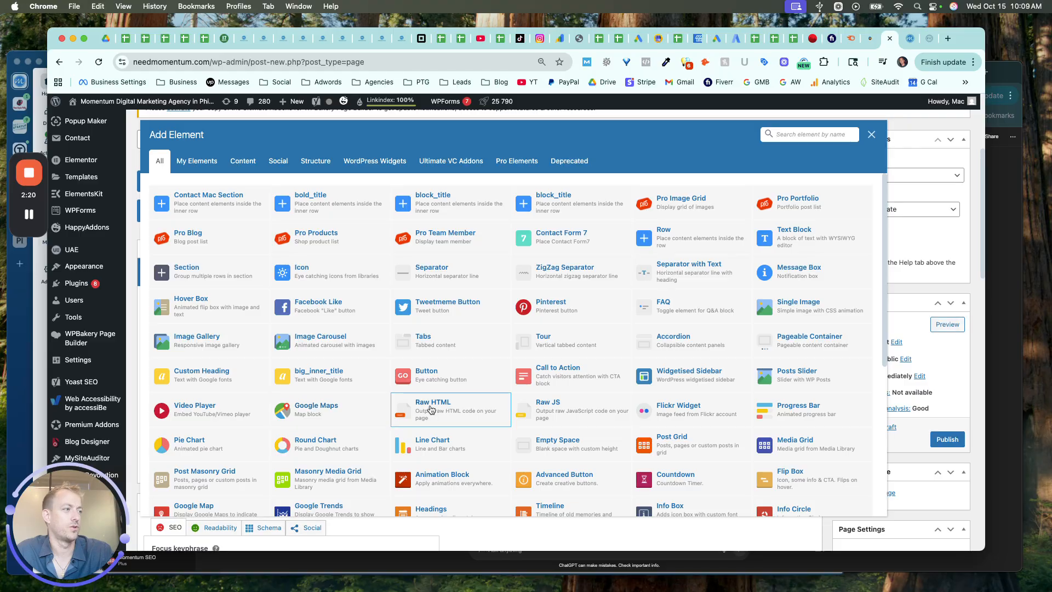
pyautogui.click(430, 410)
pyautogui.scroll(1, 355, 351)
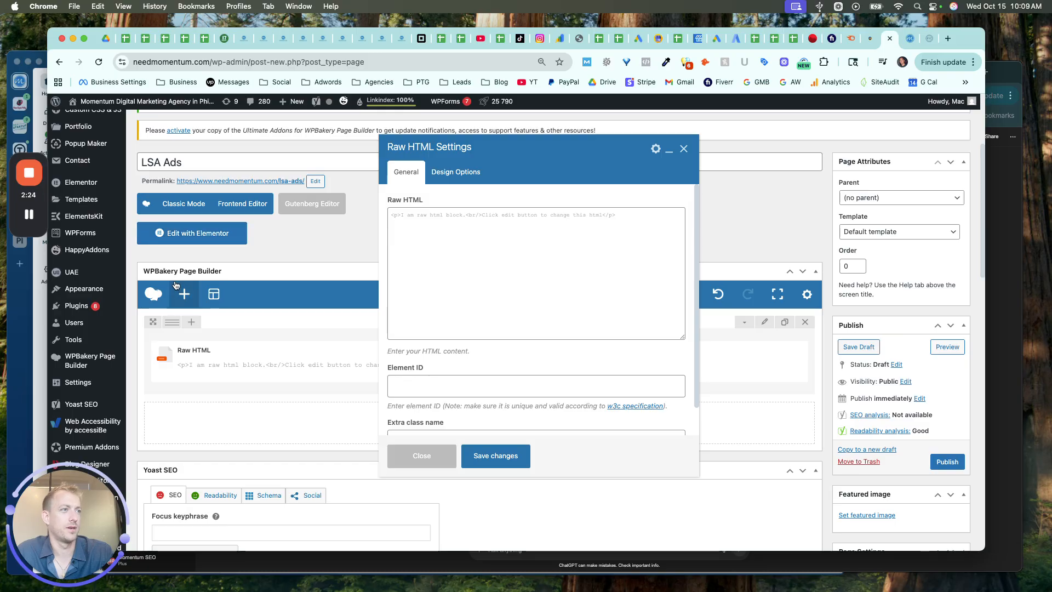
# Replace the Raw HTML element's placeholder content with the copied ChatGPT page code and save the element's changes
pyautogui.click(438, 252)
pyautogui.press('super+a')
pyautogui.press('BackSpace')
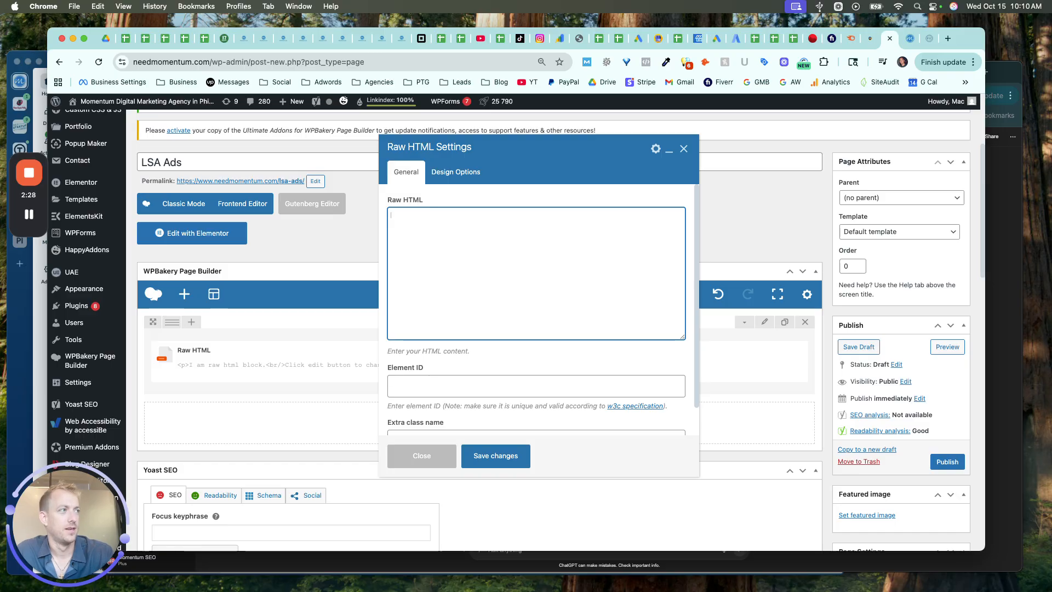
pyautogui.press('super+v')
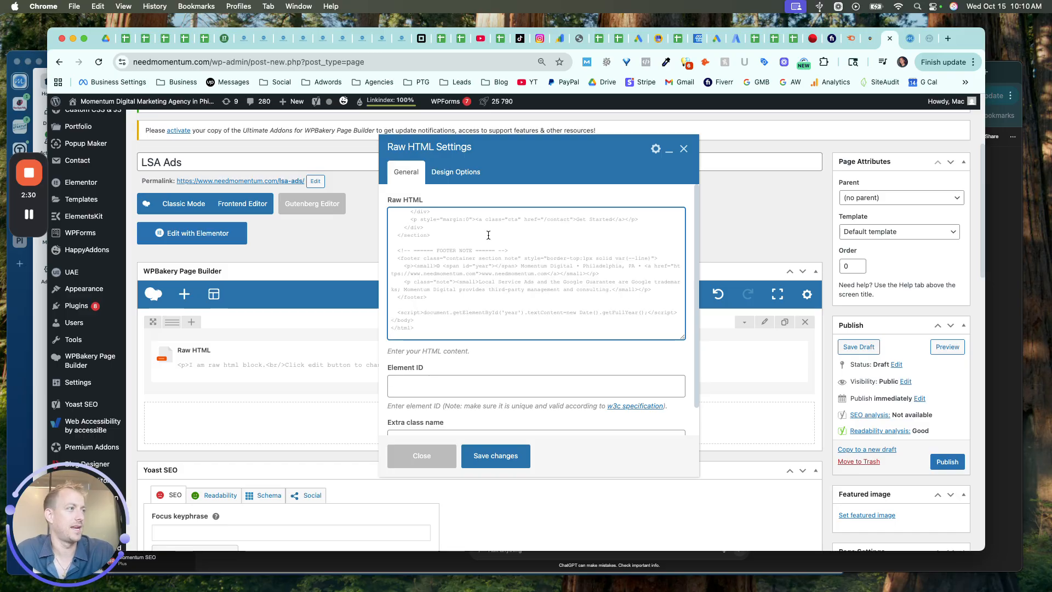
pyautogui.scroll(5, 488, 235)
pyautogui.scroll(-2, 487, 263)
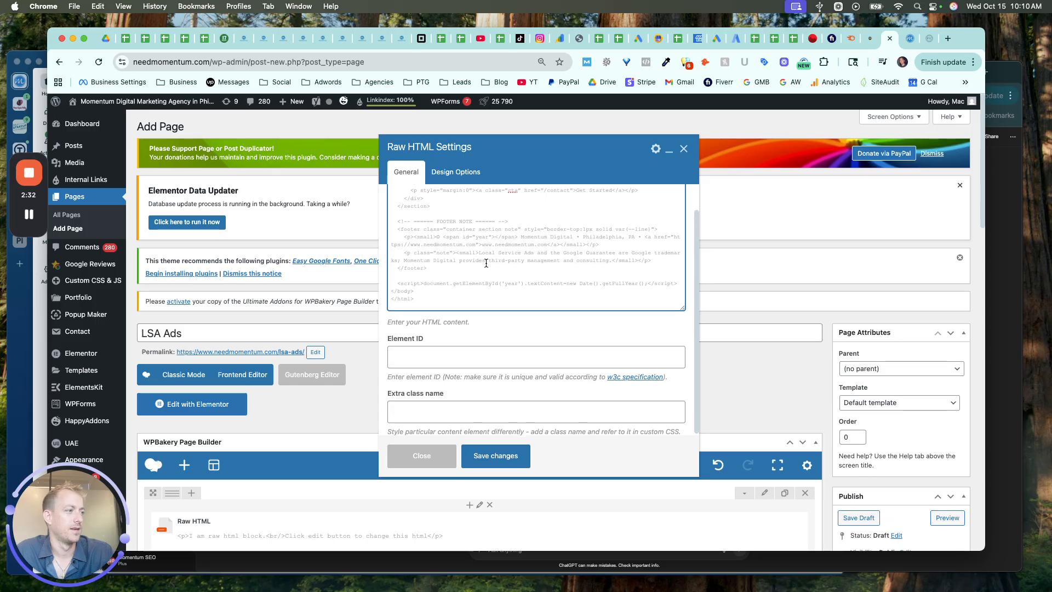
pyautogui.click(494, 452)
# Examine the inserted page code, including its SEO meta tags, branding styles, service and FAQ schema, and content sections
pyautogui.scroll(-5, 474, 373)
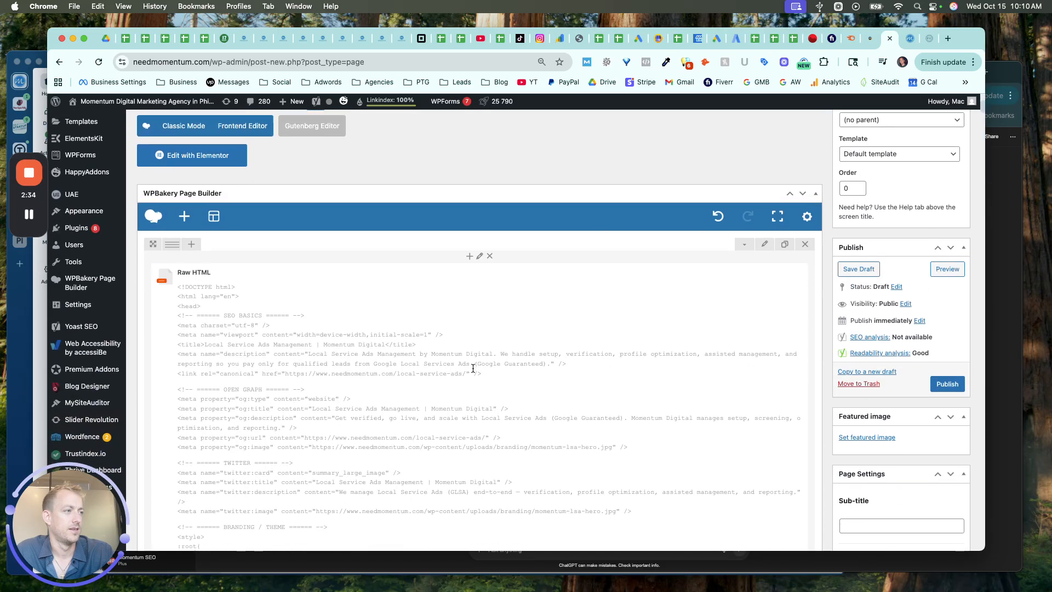
pyautogui.scroll(-5, 473, 369)
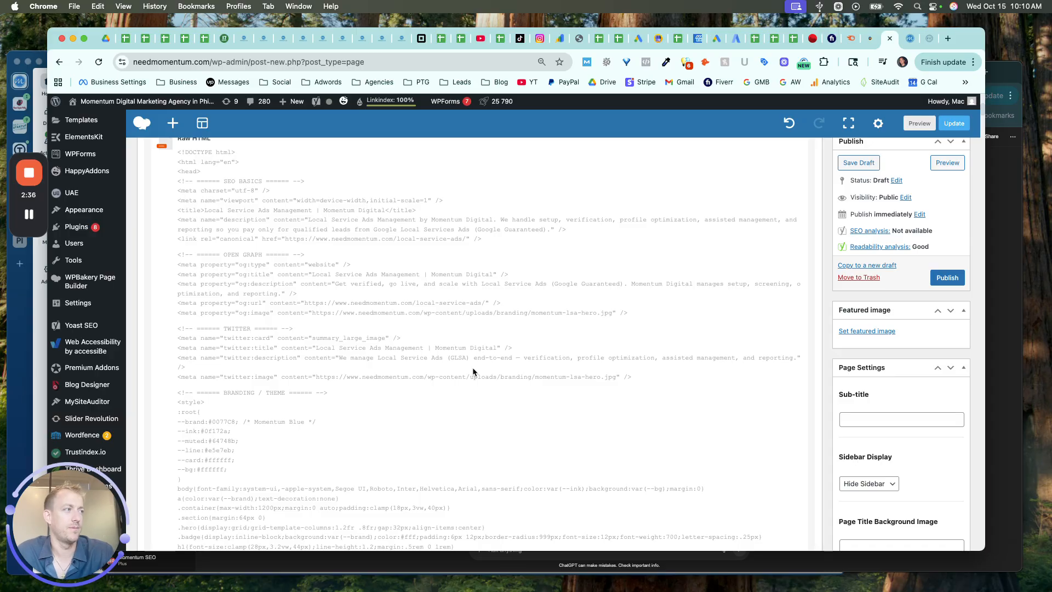
pyautogui.scroll(-2, 473, 371)
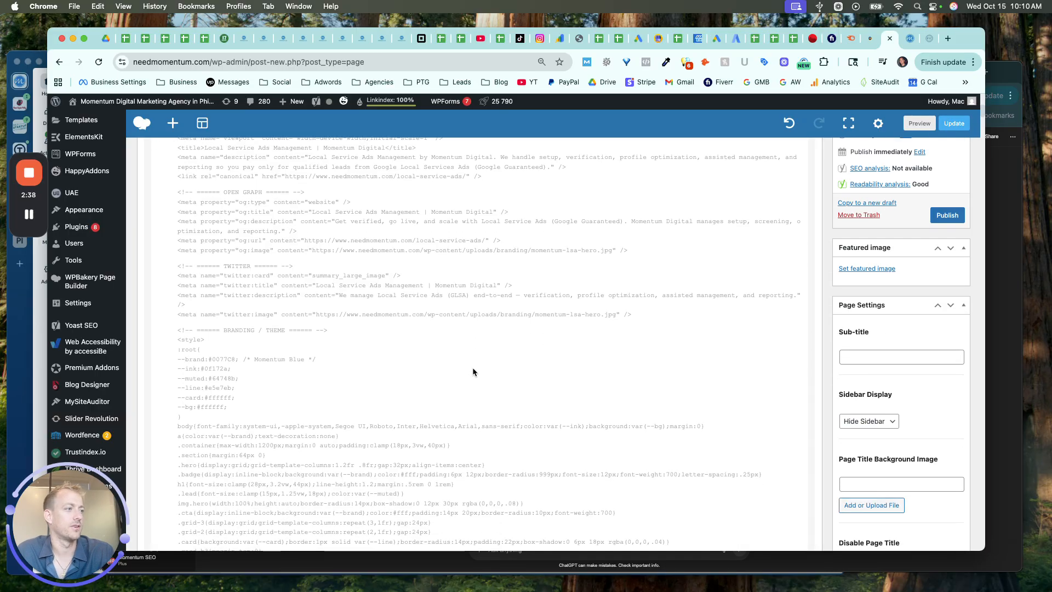
pyautogui.scroll(-10, 474, 371)
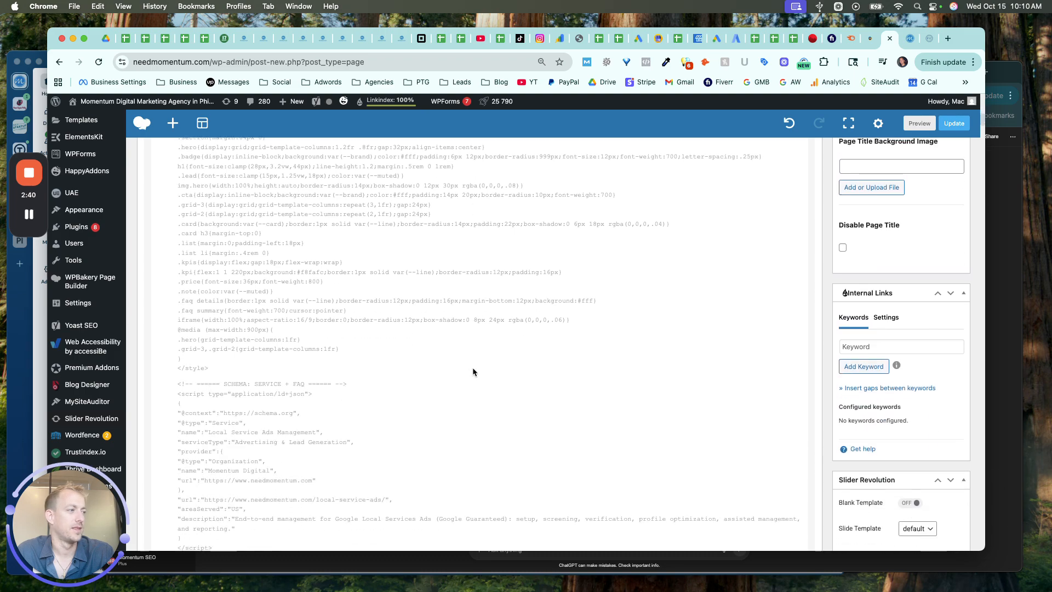
pyautogui.scroll(-6, 473, 371)
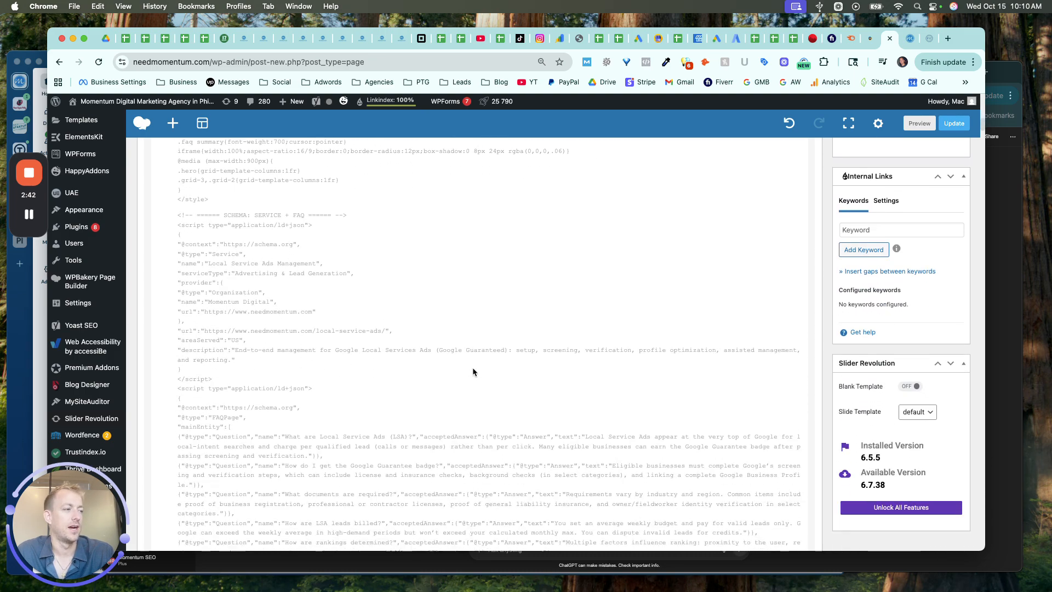
pyautogui.scroll(-1, 474, 372)
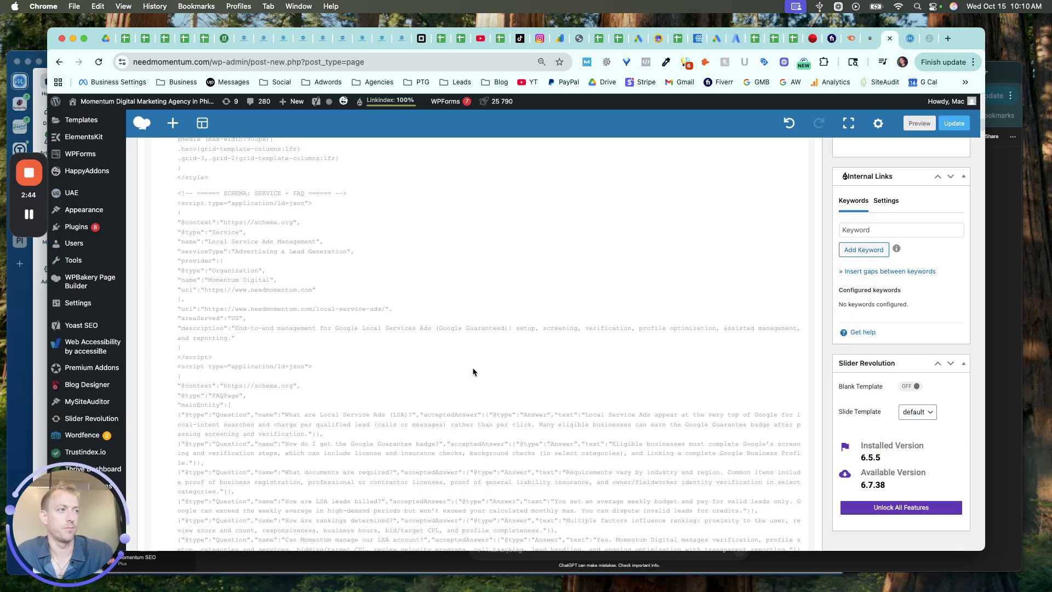
pyautogui.scroll(-11, 472, 367)
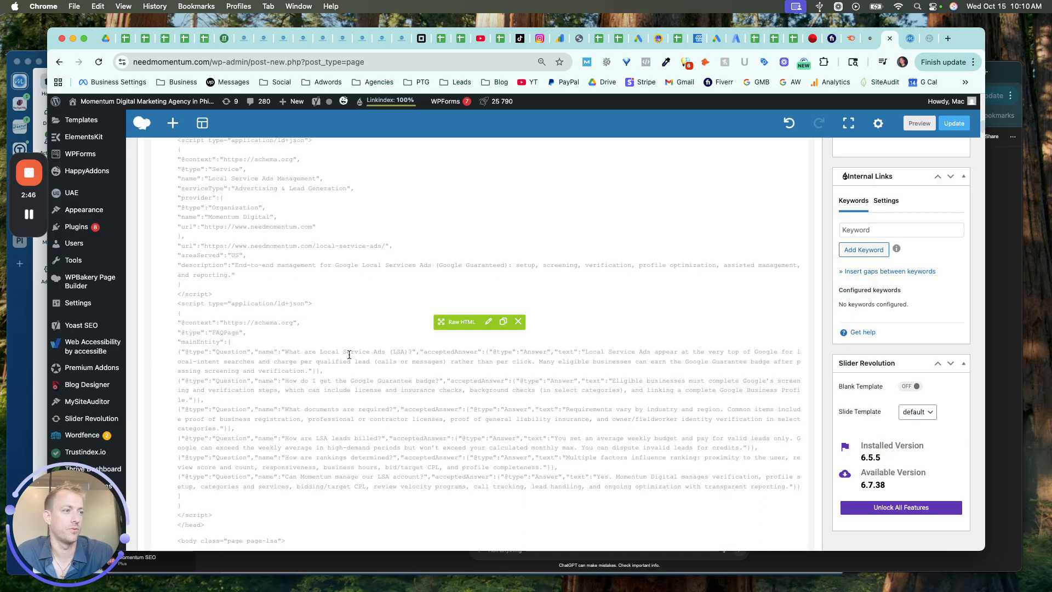
pyautogui.scroll(-20, 350, 356)
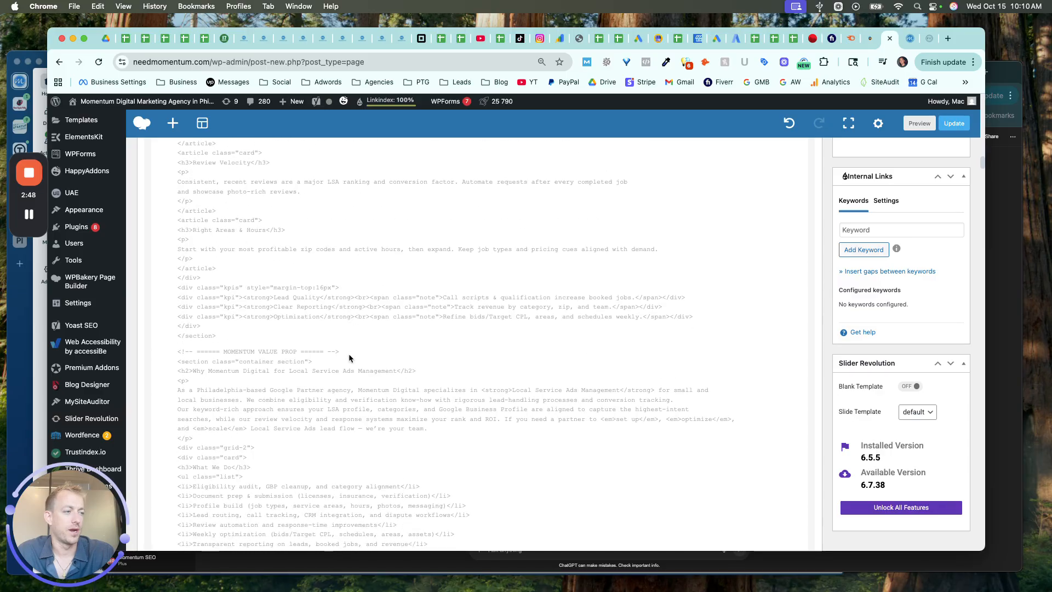
pyautogui.scroll(-20, 349, 353)
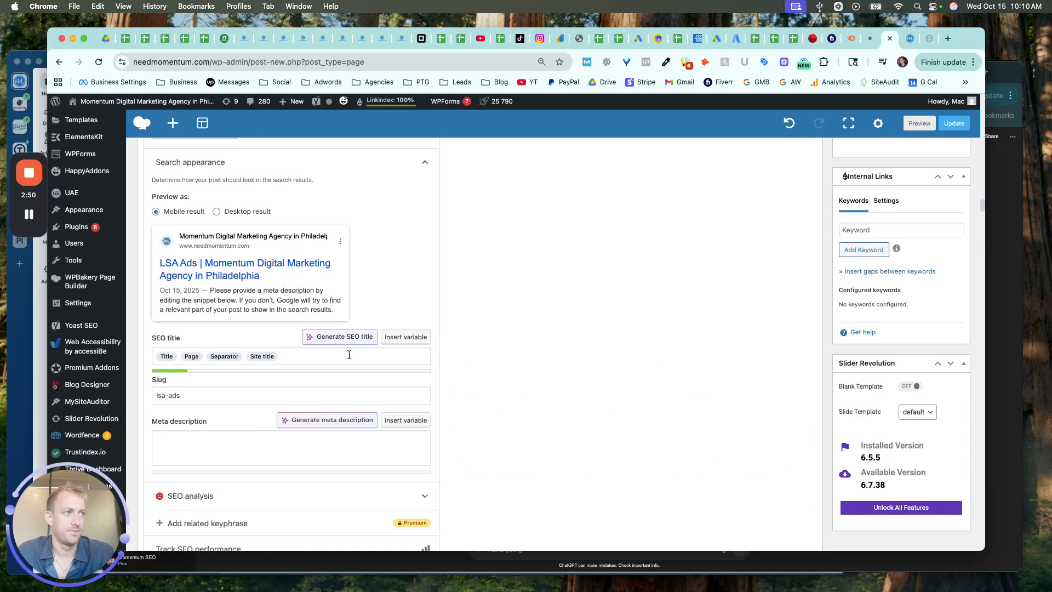
# Set the Yoast focus keyphrase to "LSA Ads" and the SEO title to "LSA Ads Management with Momentum Digital"
pyautogui.scroll(1, 349, 356)
pyautogui.click(222, 256)
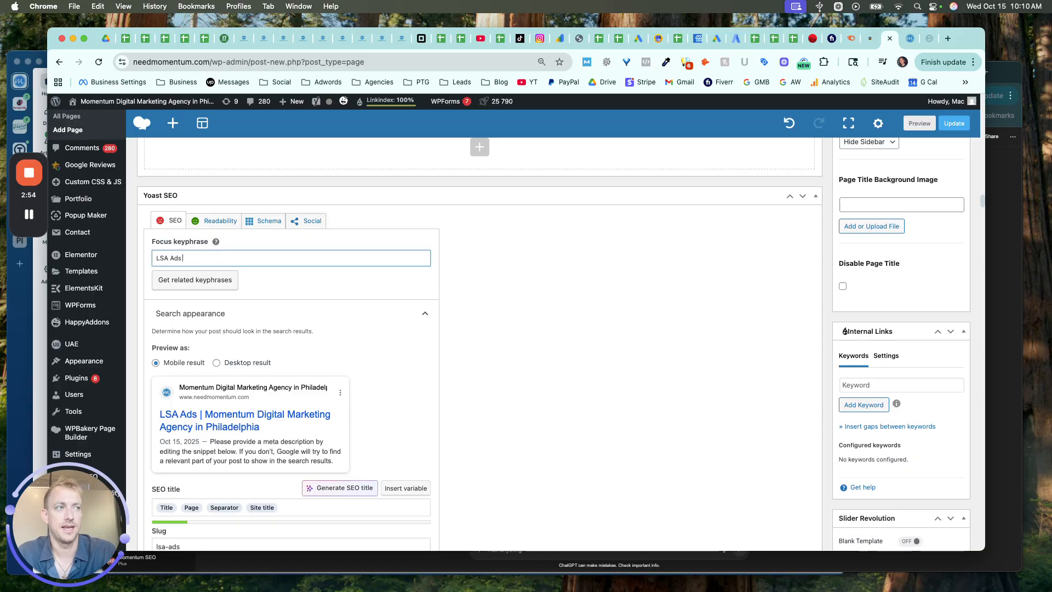
pyautogui.scroll(-2, 230, 324)
pyautogui.tripleClick(283, 395)
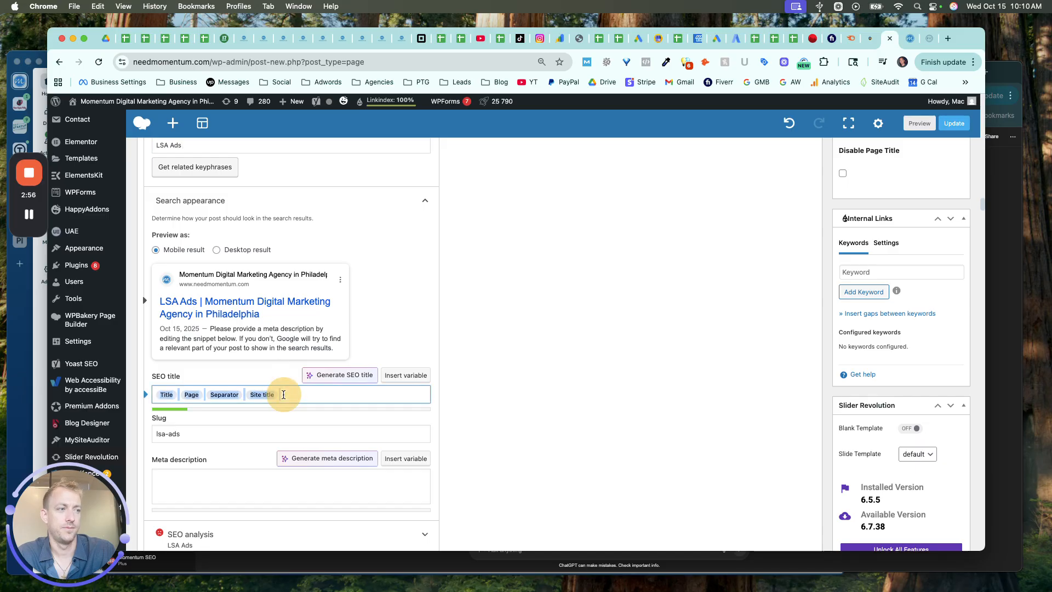
pyautogui.write('LSA Ads M')
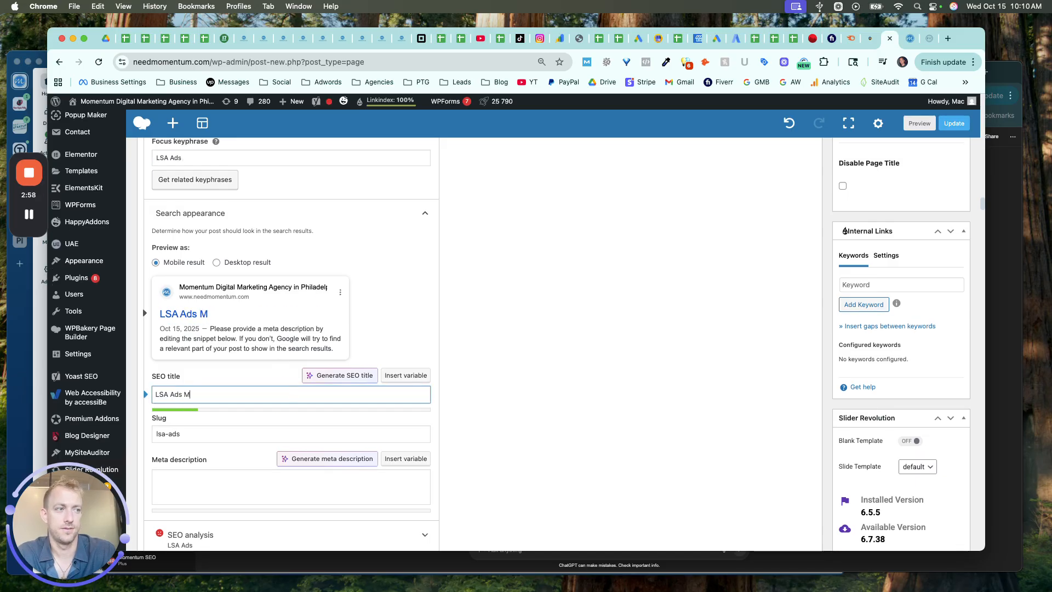
pyautogui.write('anagement with m')
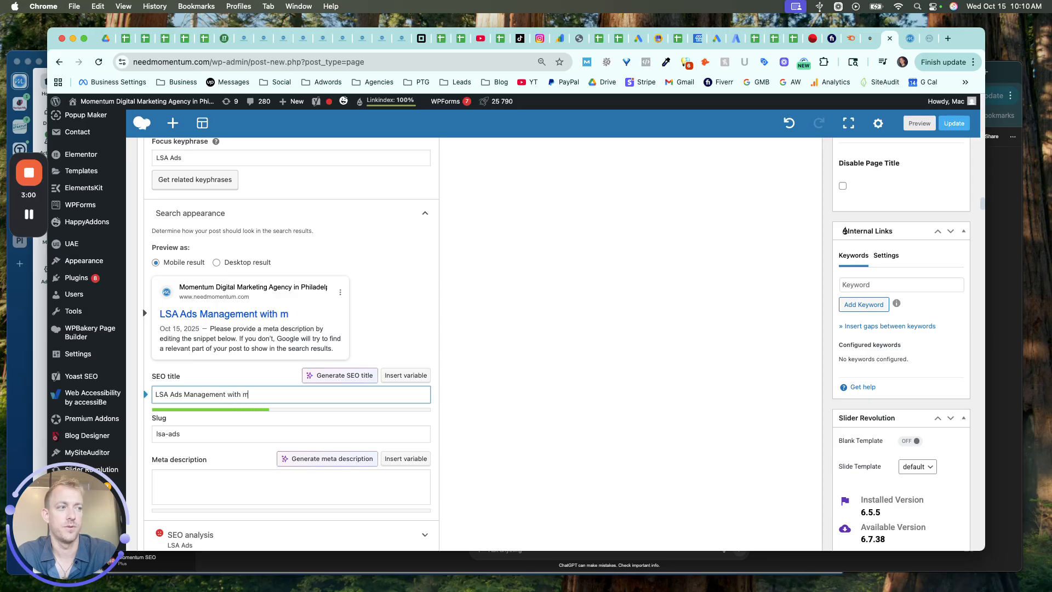
pyautogui.write('omentum Digital')
# Fill in the meta description as "Learn more about LSA Ads Management with Momentum Digital", reusing the SEO title text
pyautogui.click(252, 489)
pyautogui.click(222, 395)
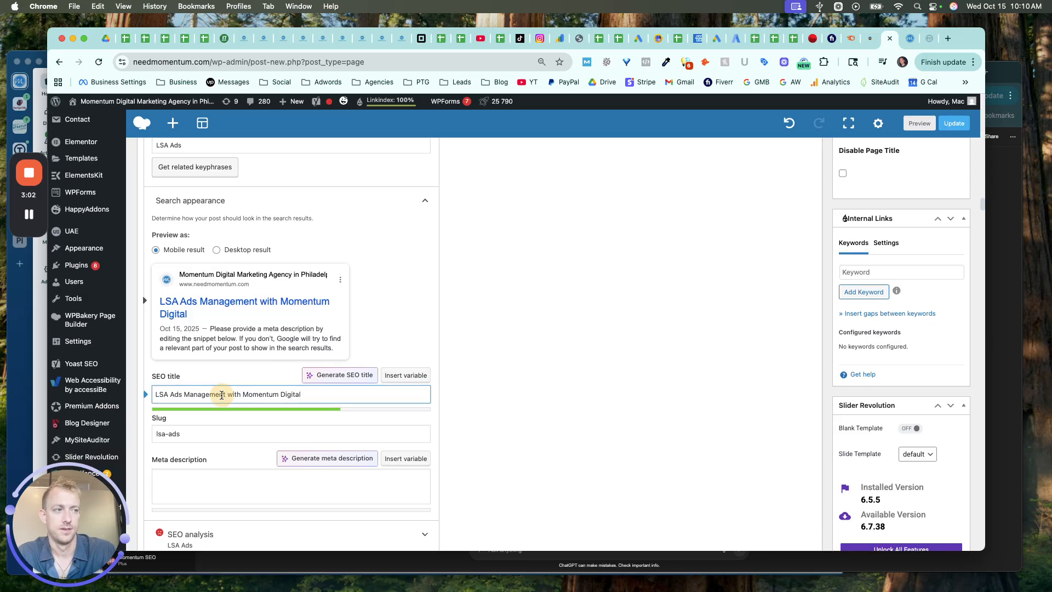
pyautogui.tripleClick(222, 395)
pyautogui.press('super+c')
pyautogui.click(200, 485)
pyautogui.press('super+v')
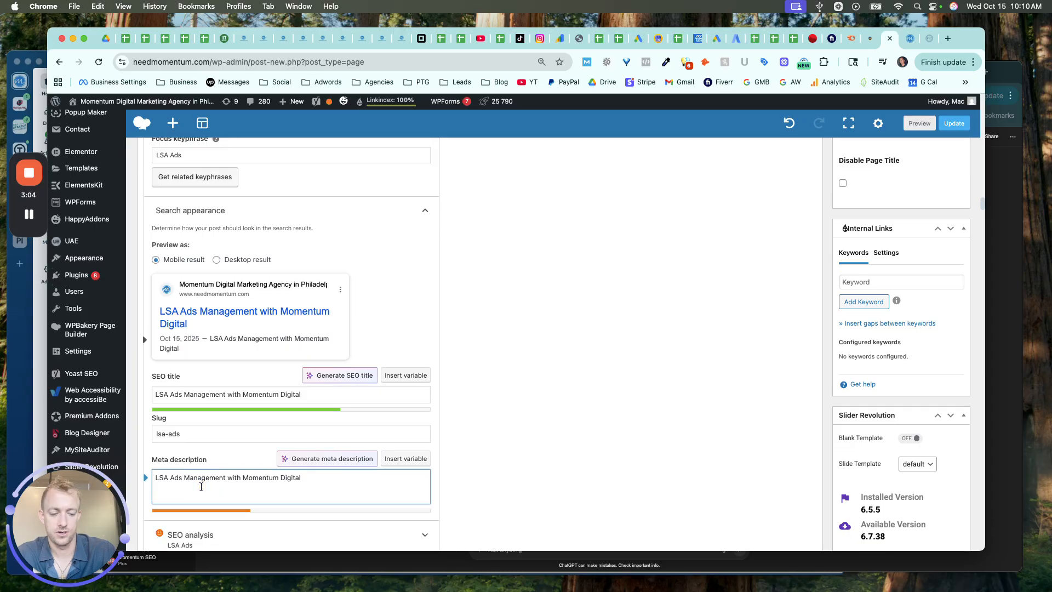
pyautogui.press('super+Left')
pyautogui.write('Learn more a')
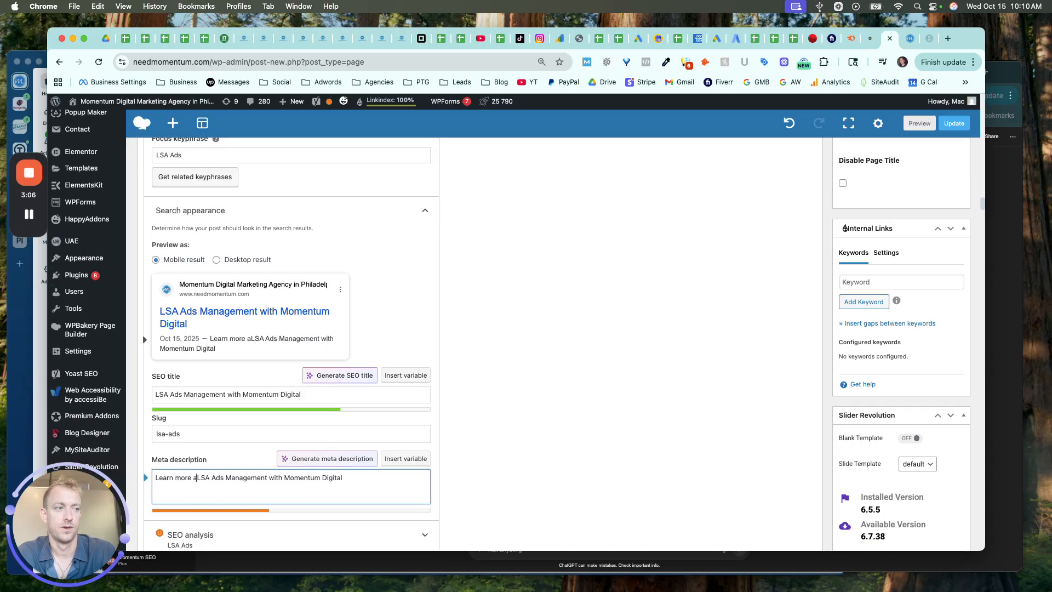
pyautogui.write('bout')
pyautogui.scroll(-3, 429, 384)
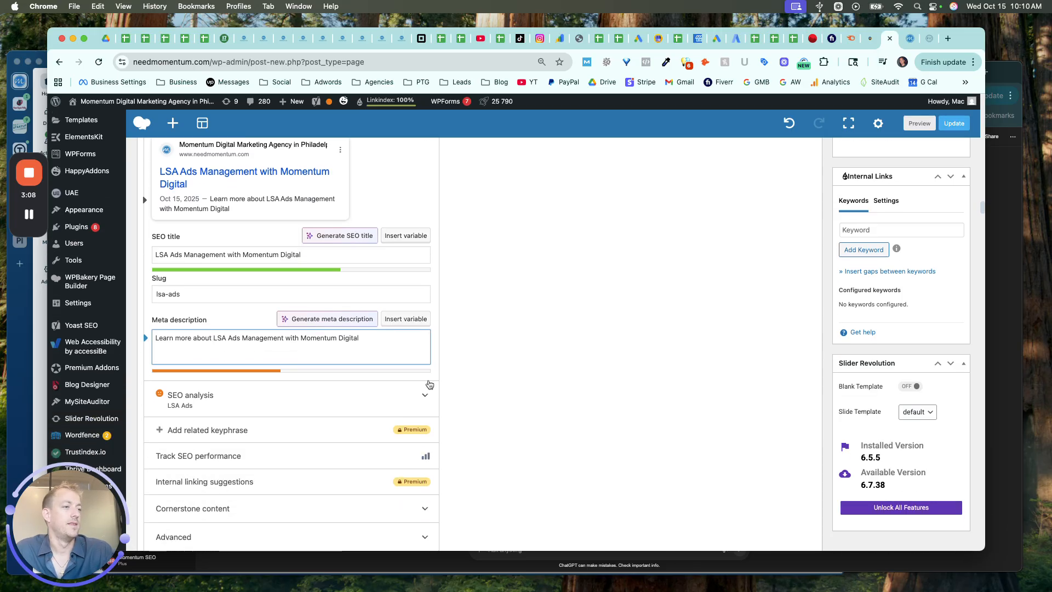
# Review the new page's publish options and page settings
pyautogui.scroll(10, 430, 384)
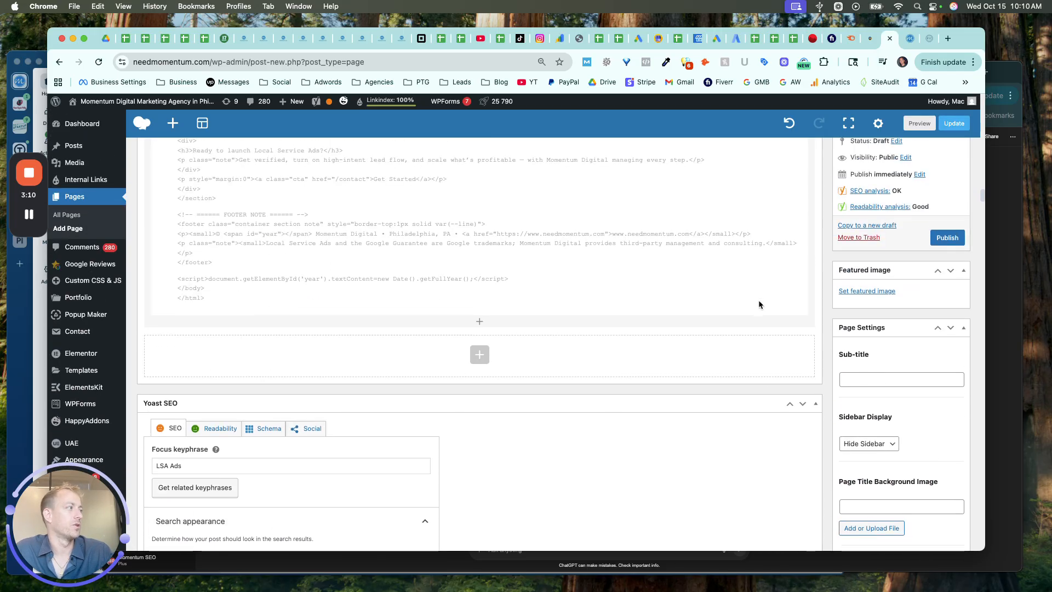
pyautogui.scroll(3, 871, 296)
pyautogui.scroll(-5, 897, 362)
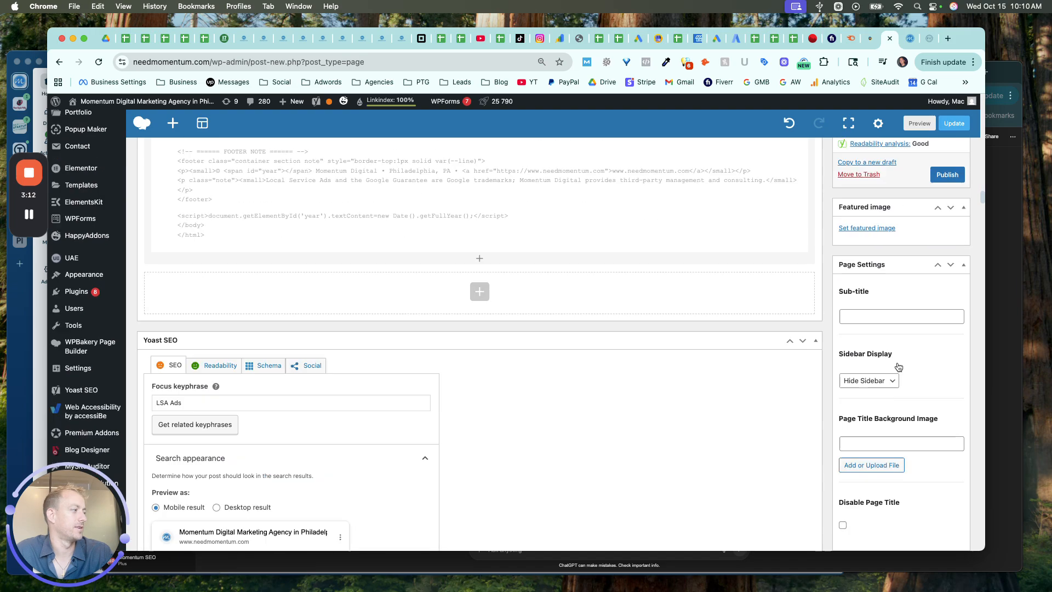
pyautogui.scroll(-3, 899, 367)
pyautogui.scroll(7, 662, 347)
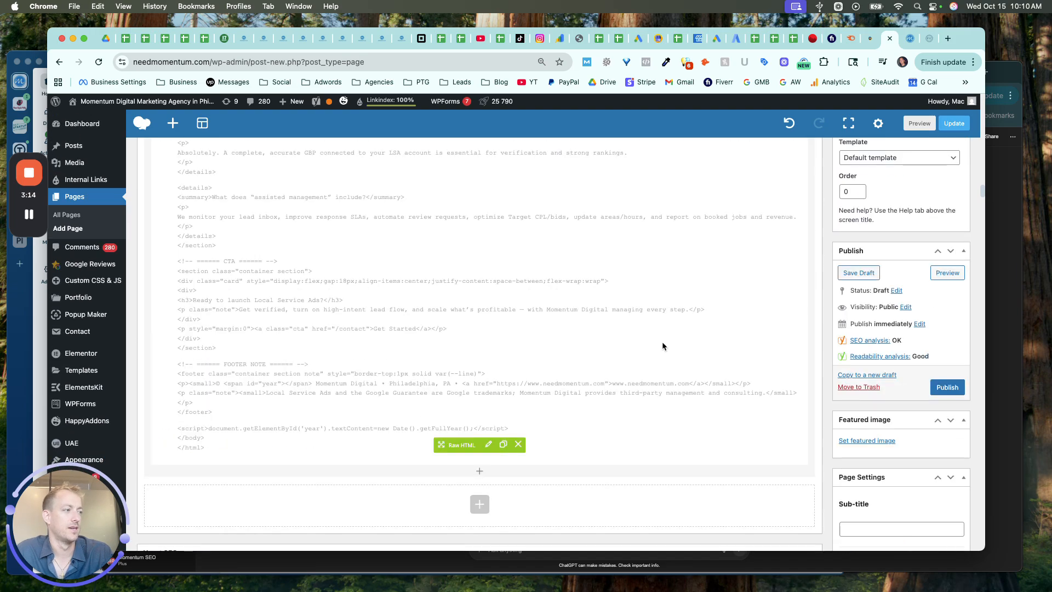
# Open a preview of the LSA Ads draft page
pyautogui.click(480, 472)
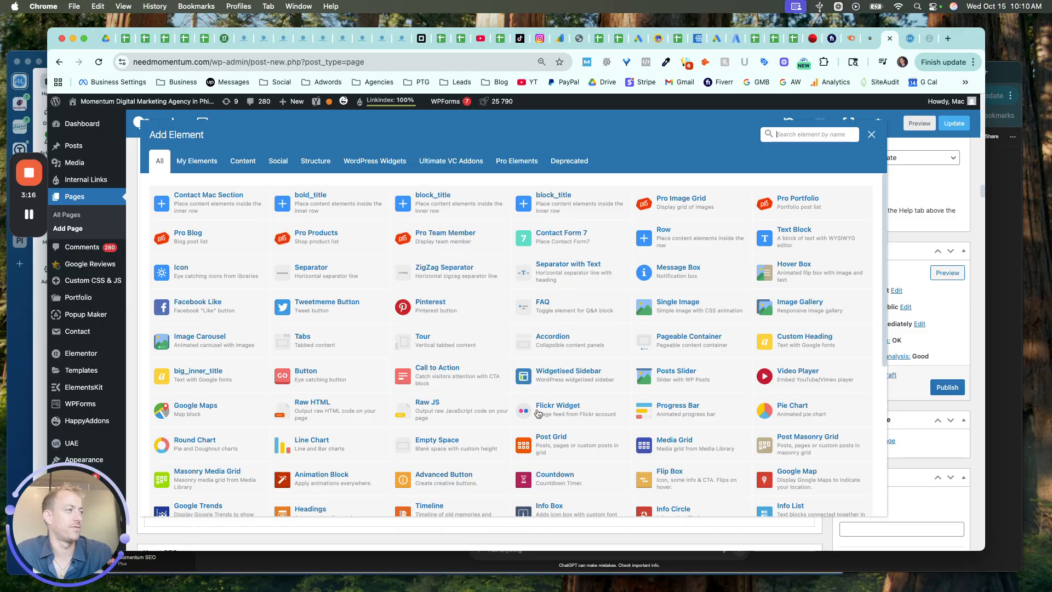
pyautogui.click(873, 136)
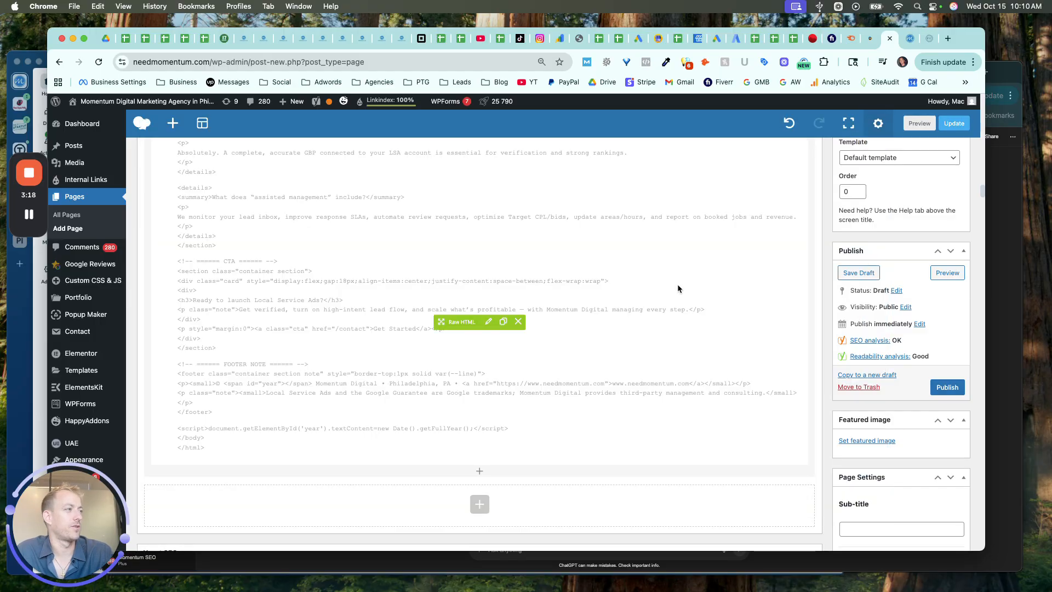
pyautogui.scroll(10, 677, 284)
pyautogui.scroll(10, 677, 284)
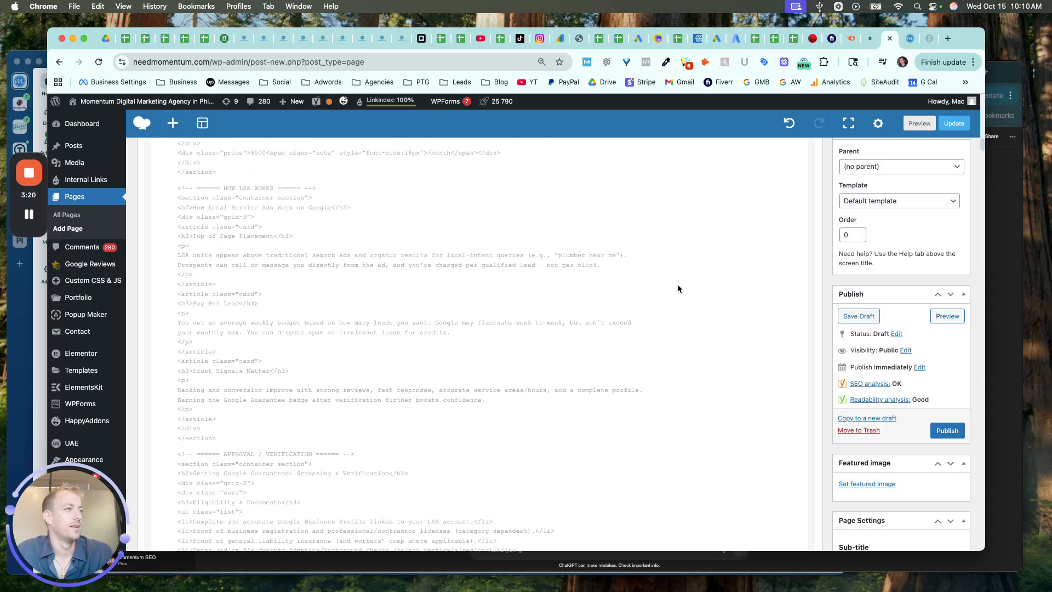
pyautogui.scroll(10, 677, 284)
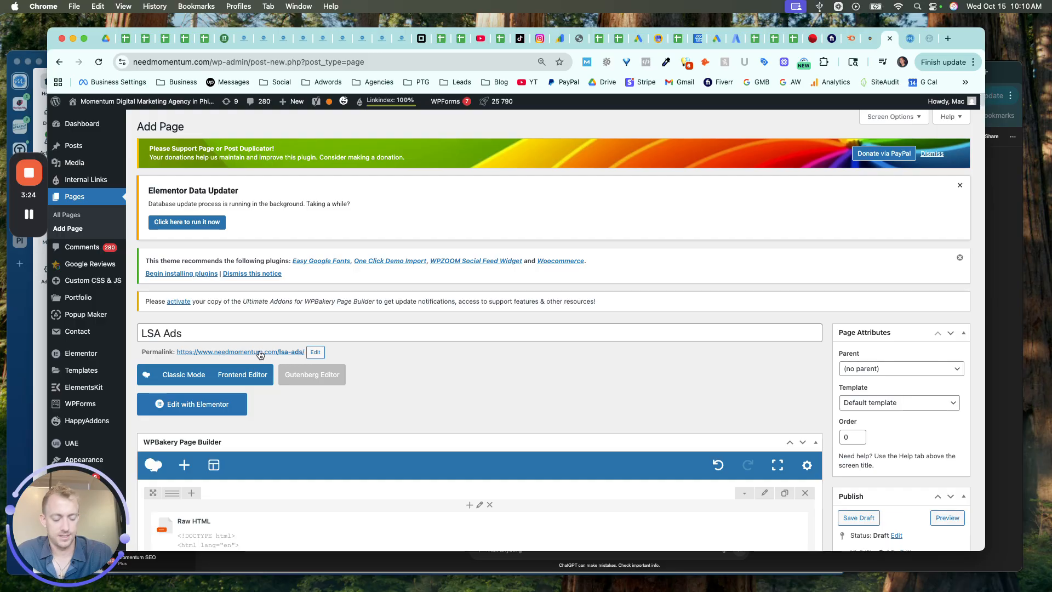
pyautogui.scroll(-3, 887, 356)
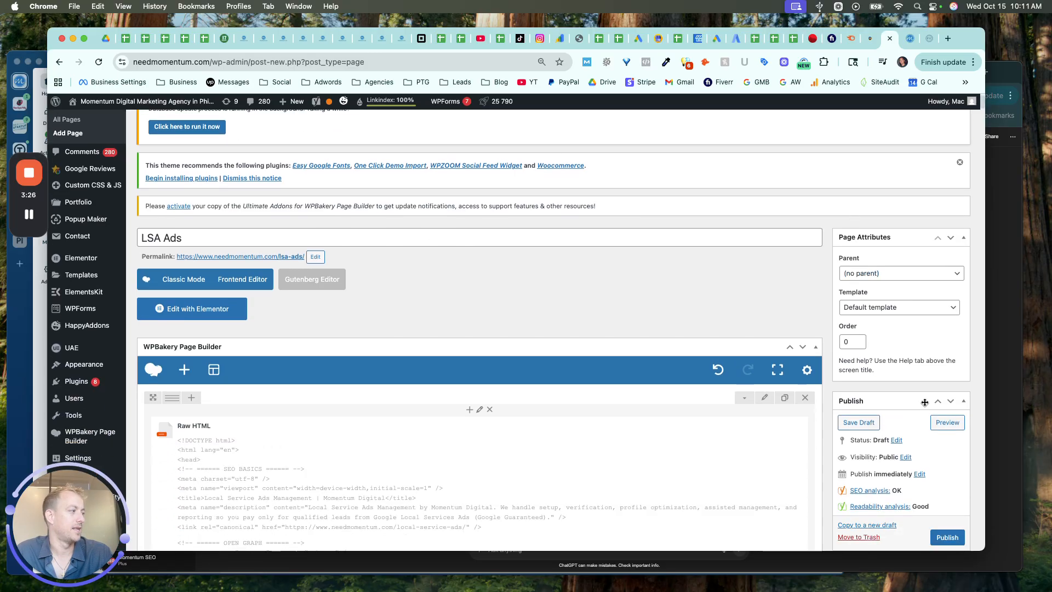
pyautogui.click(954, 426)
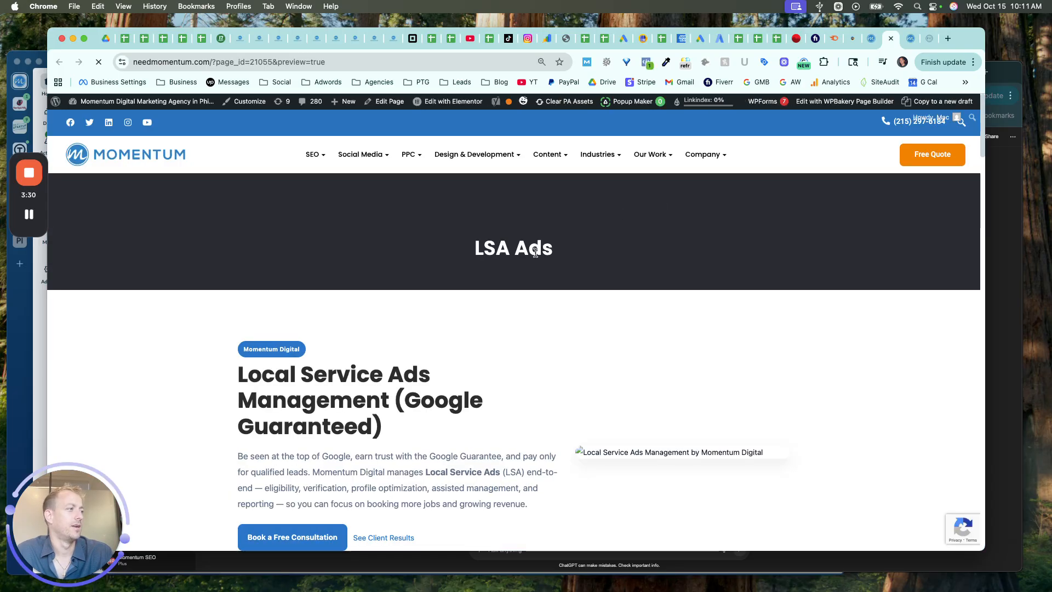
# Switch to the ChatGPT conversation with the generated page code and send the request "remove the pricing"
pyautogui.scroll(-10, 630, 267)
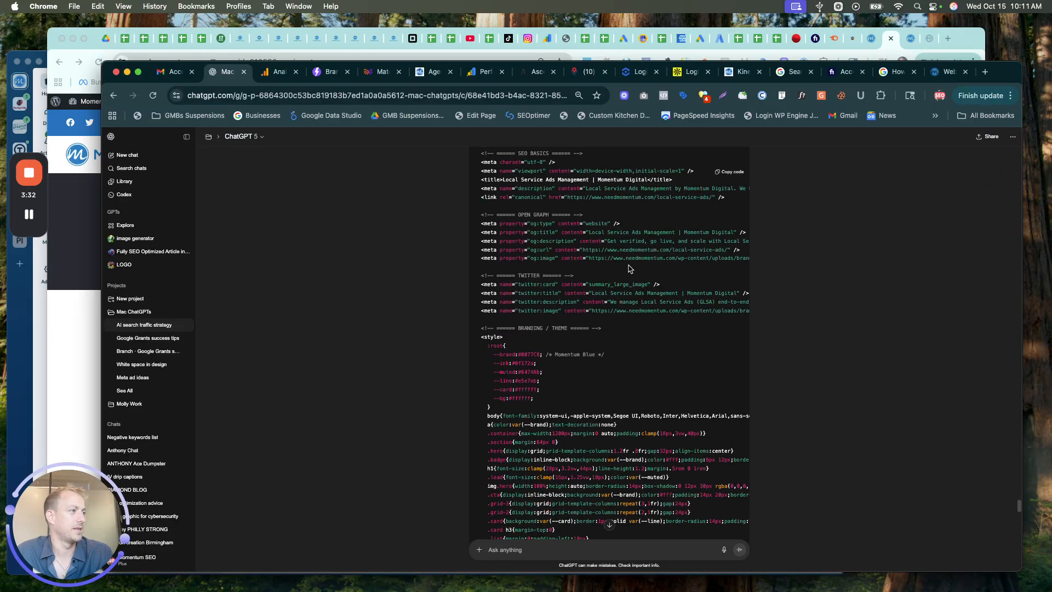
pyautogui.scroll(-5, 630, 267)
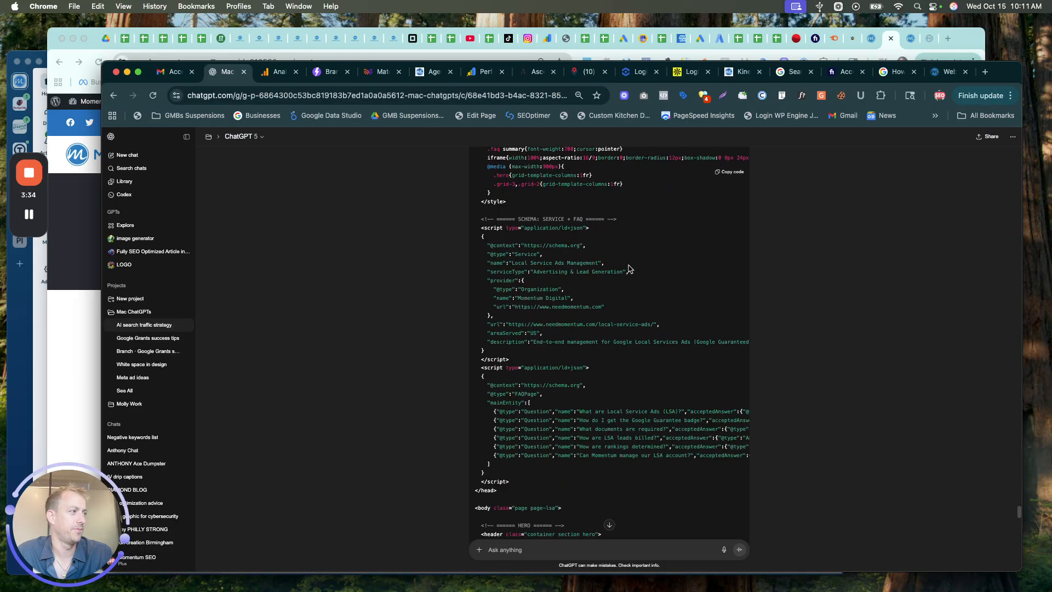
pyautogui.scroll(-4, 640, 282)
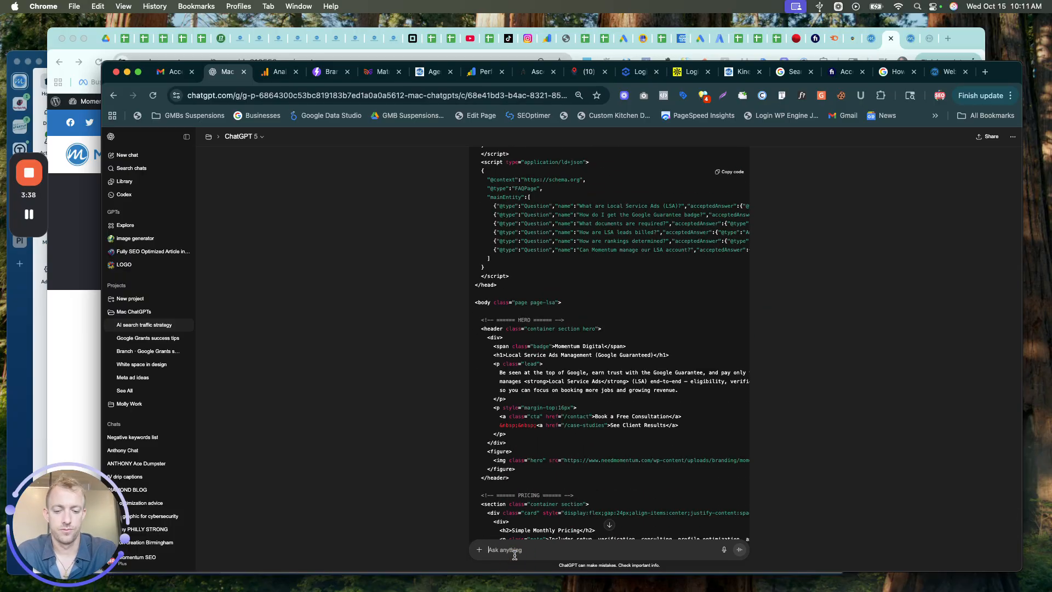
pyautogui.write('remove the pricing')
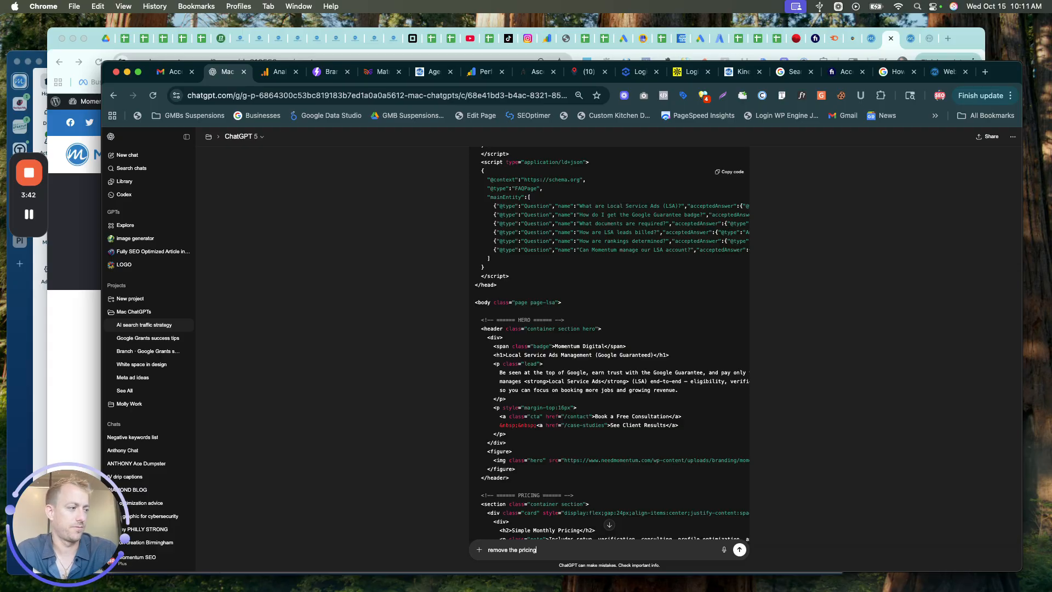
pyautogui.press('Return')
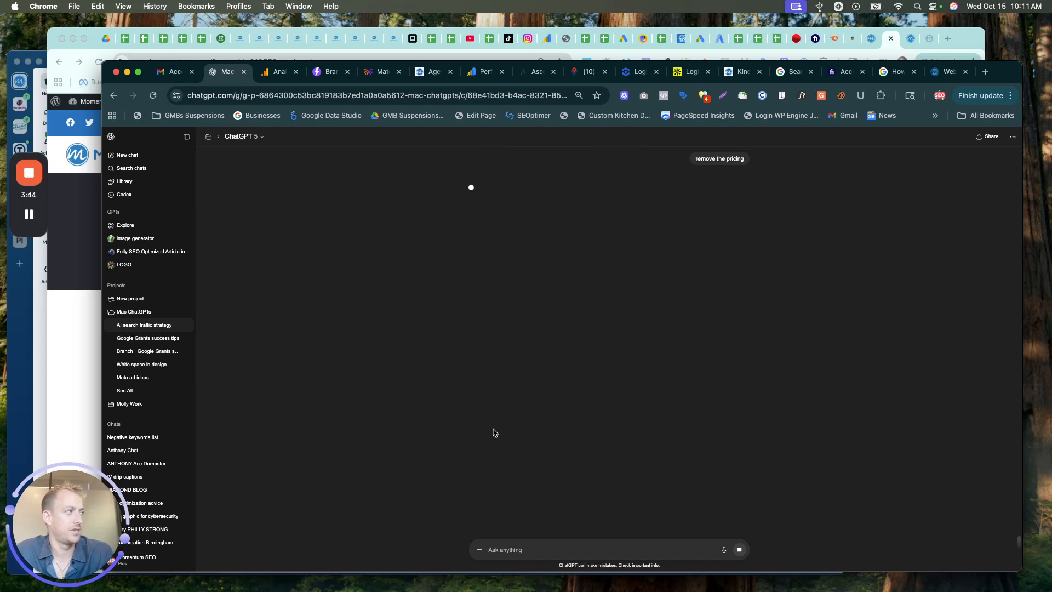
# Return to the LSA Ads page preview and examine its hero, pricing, how-it-works, verification and "Why Momentum Digital" sections
pyautogui.click(74, 356)
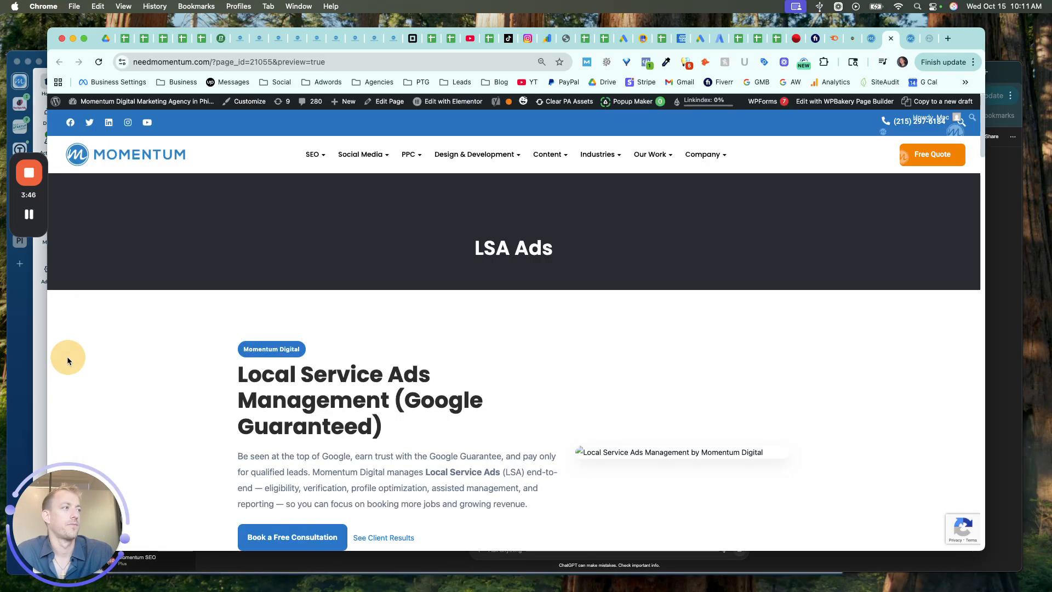
pyautogui.scroll(-3, 513, 259)
pyautogui.scroll(-2, 354, 301)
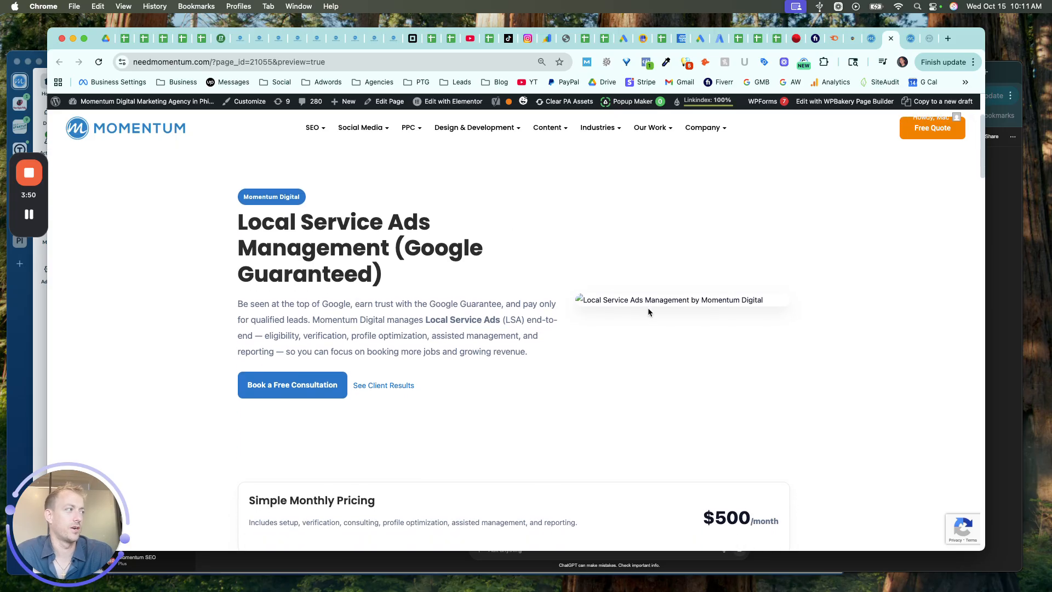
pyautogui.scroll(-5, 606, 305)
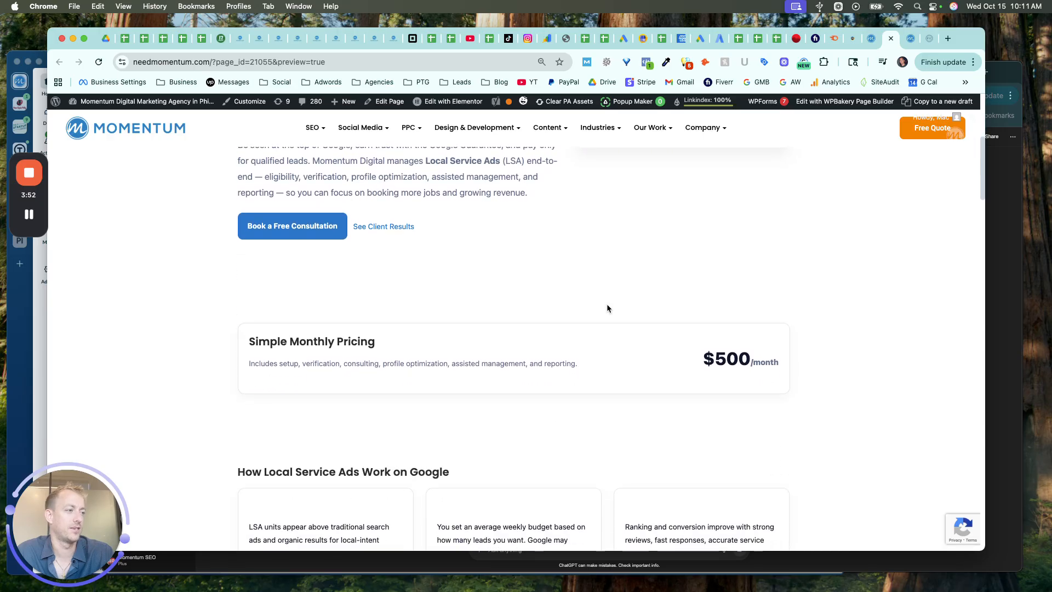
pyautogui.scroll(-4, 606, 312)
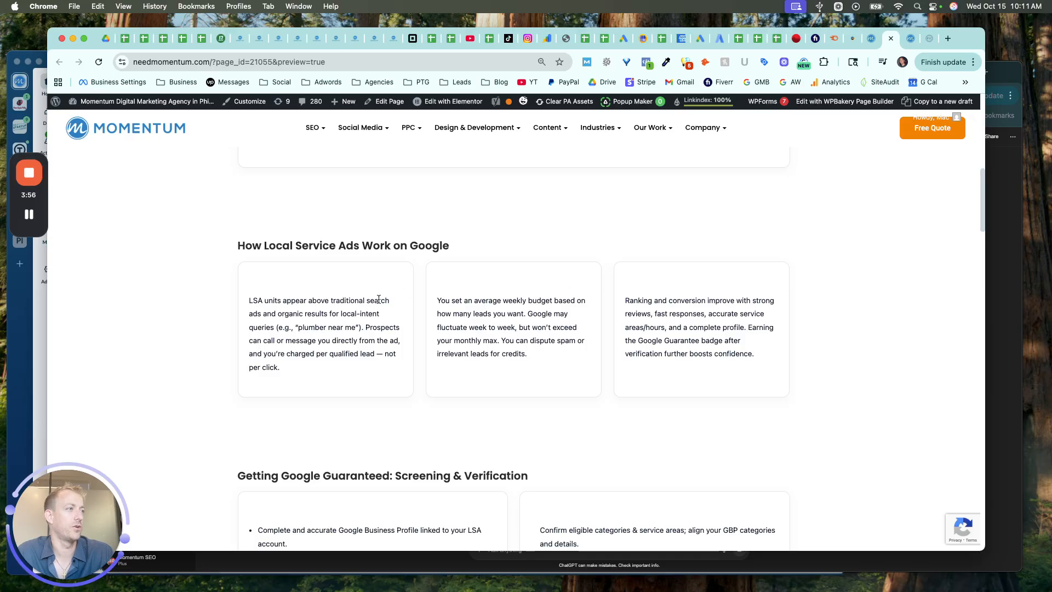
pyautogui.scroll(-19, 378, 299)
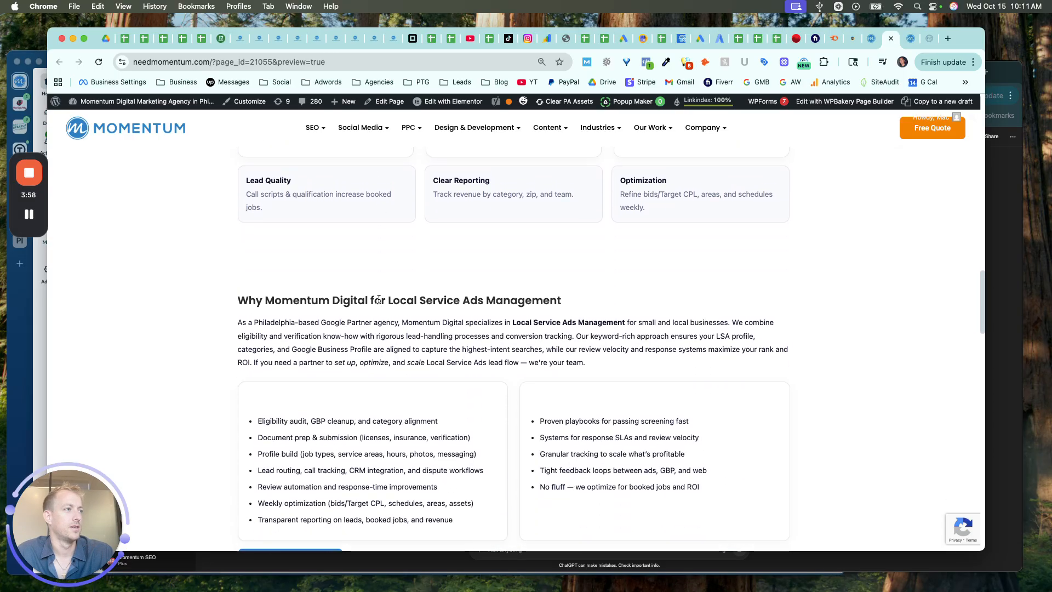
pyautogui.scroll(-20, 378, 300)
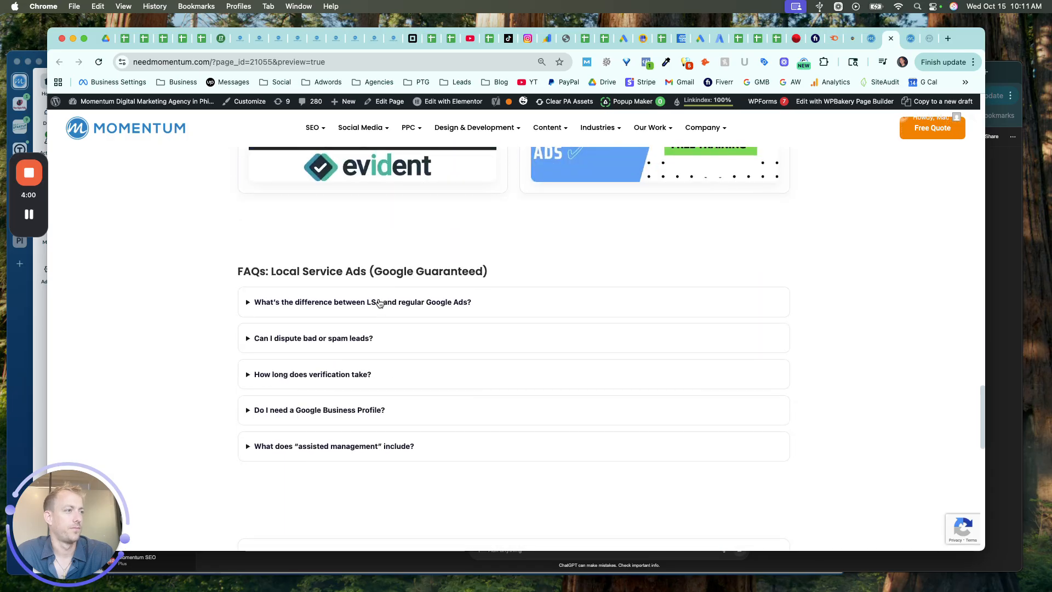
# Expand all the Local Service Ads FAQ questions in the preview to check their answers
pyautogui.click(379, 303)
pyautogui.click(313, 343)
pyautogui.scroll(-2, 309, 355)
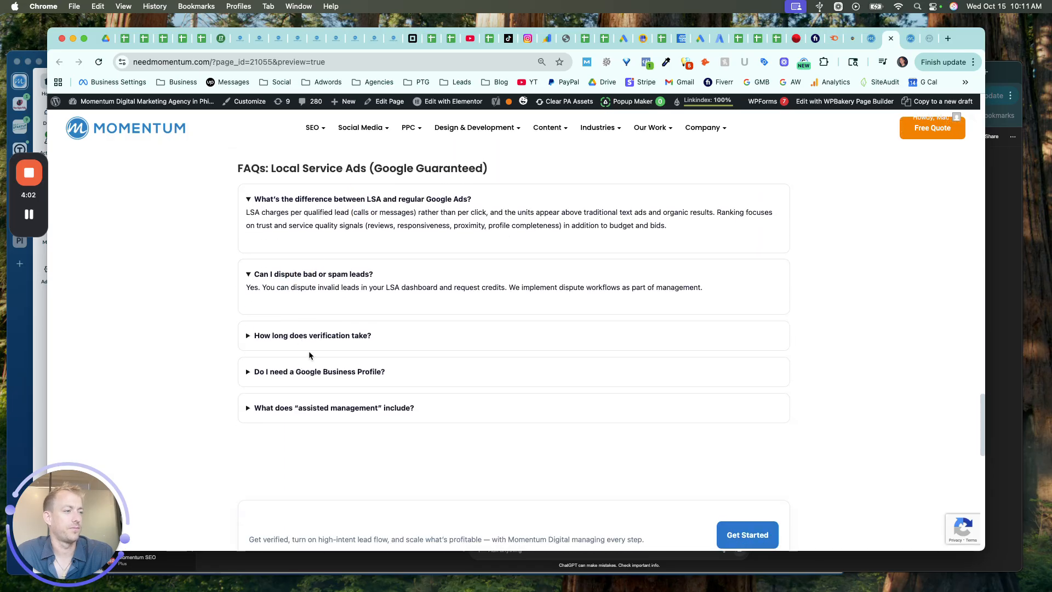
pyautogui.click(308, 340)
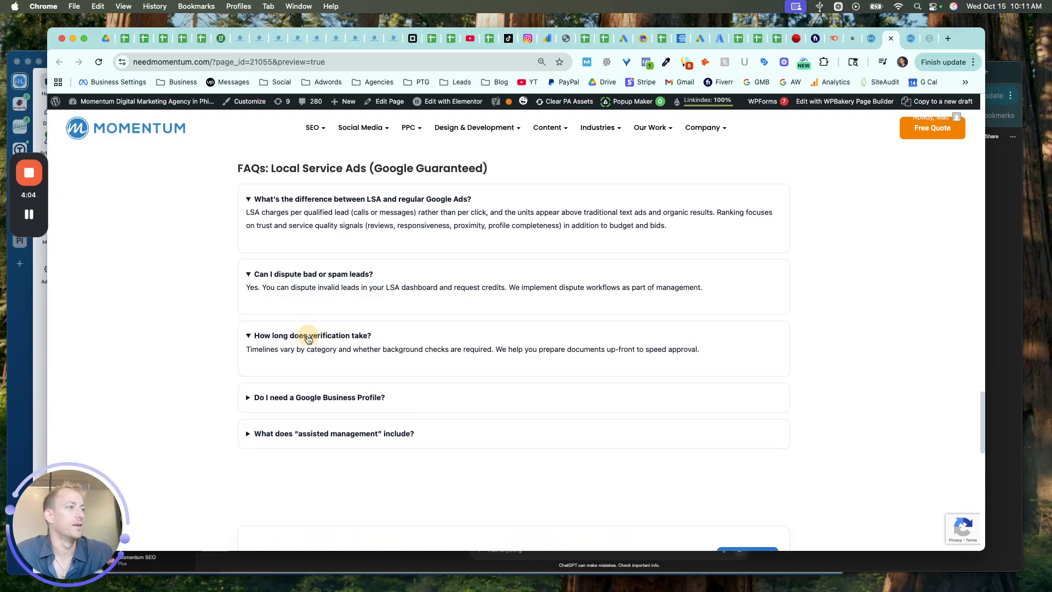
pyautogui.scroll(-2, 311, 318)
pyautogui.click(315, 275)
pyautogui.scroll(-2, 320, 276)
pyautogui.click(325, 242)
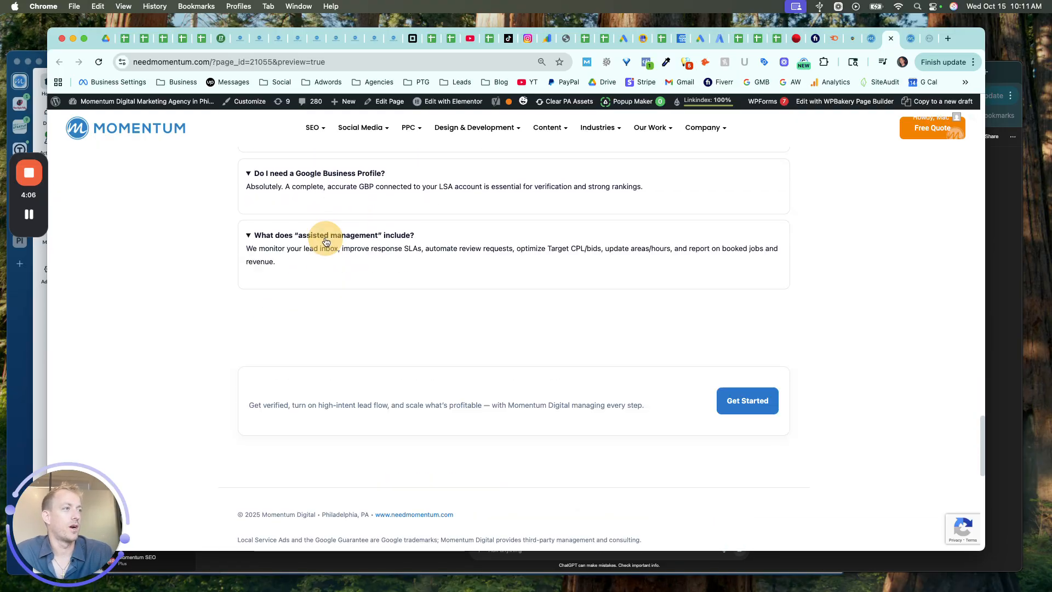
pyautogui.scroll(15, 325, 242)
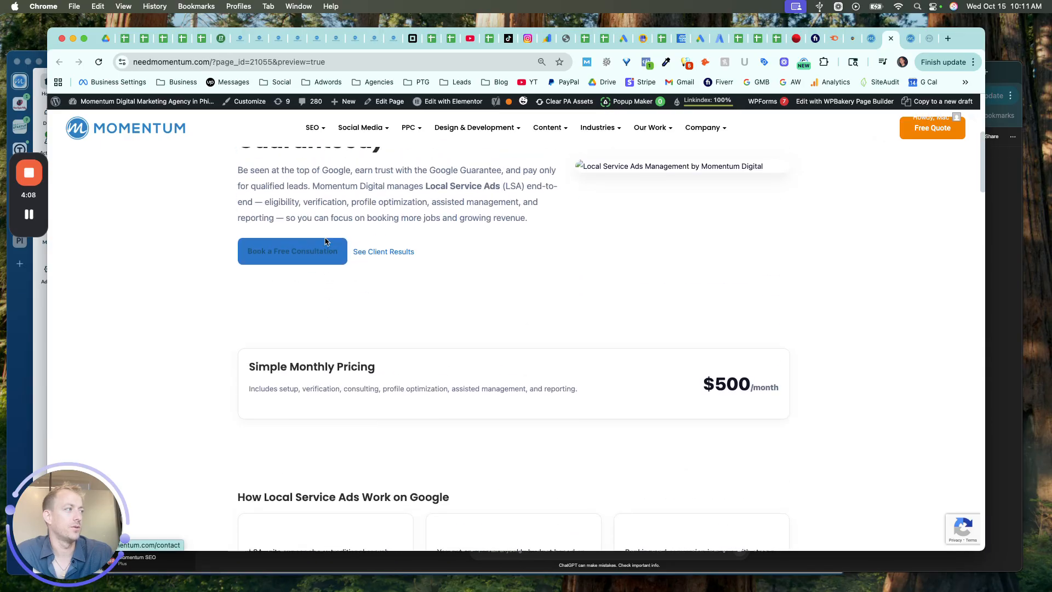
pyautogui.scroll(5, 325, 242)
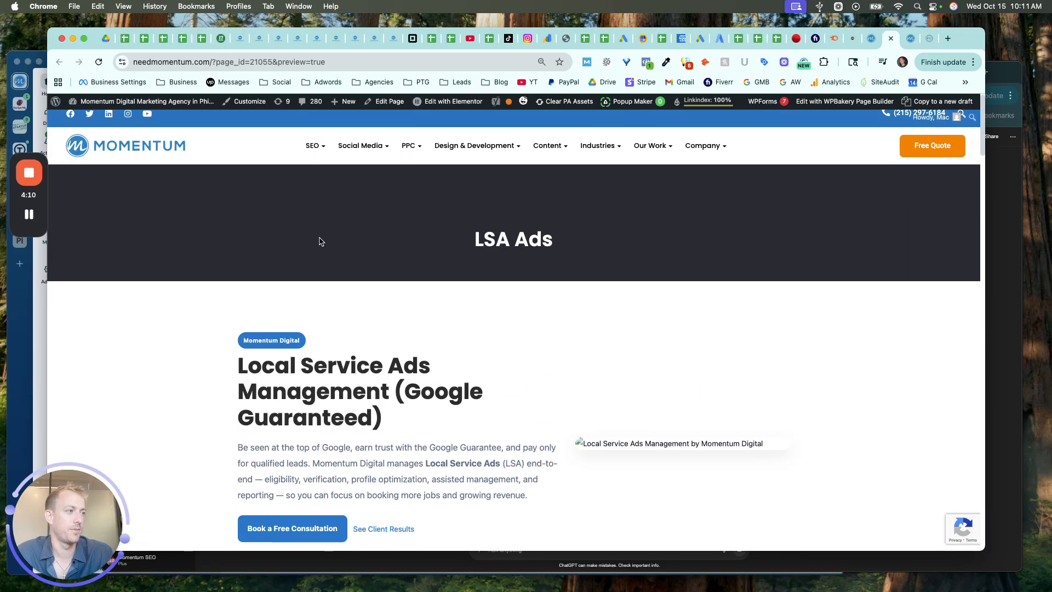
pyautogui.click(29, 214)
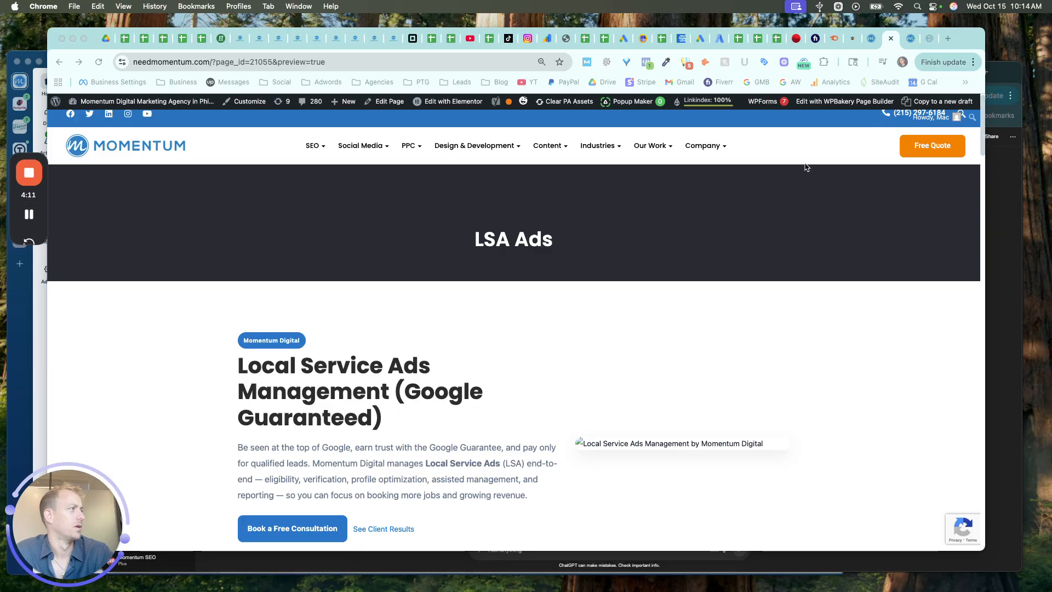
# Copy the revised page code from ChatGPT and replace the entire content of the WordPress page's Raw HTML element with it
pyautogui.click(1009, 252)
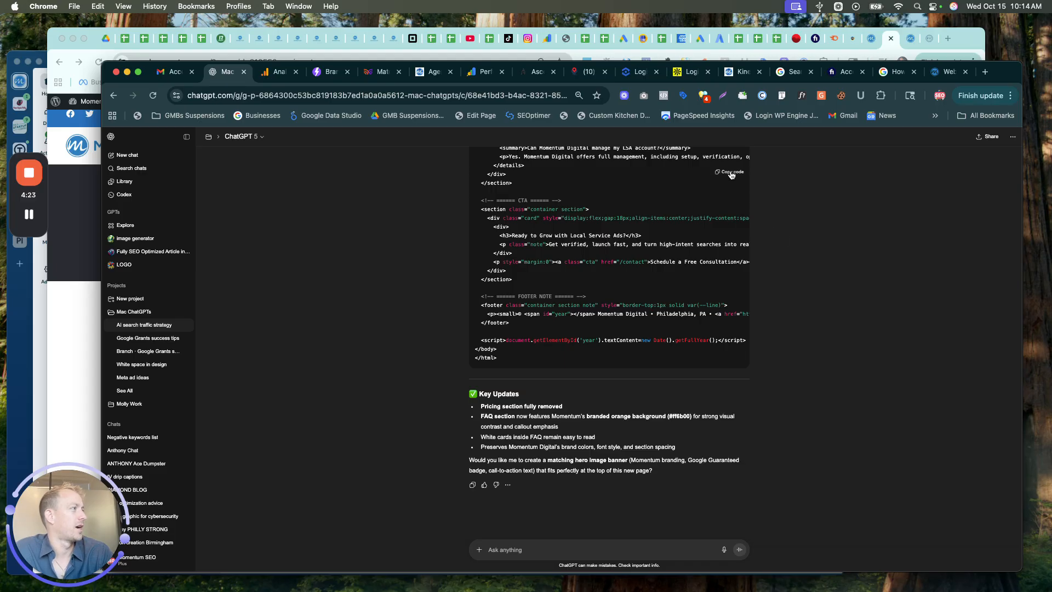
pyautogui.click(968, 35)
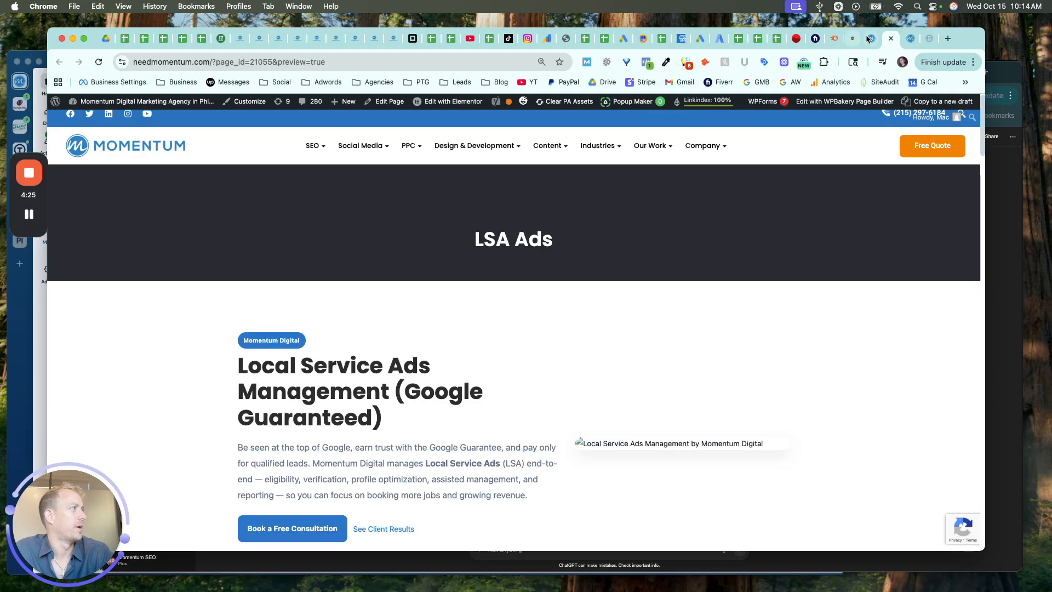
pyautogui.click(868, 37)
pyautogui.scroll(-2, 491, 406)
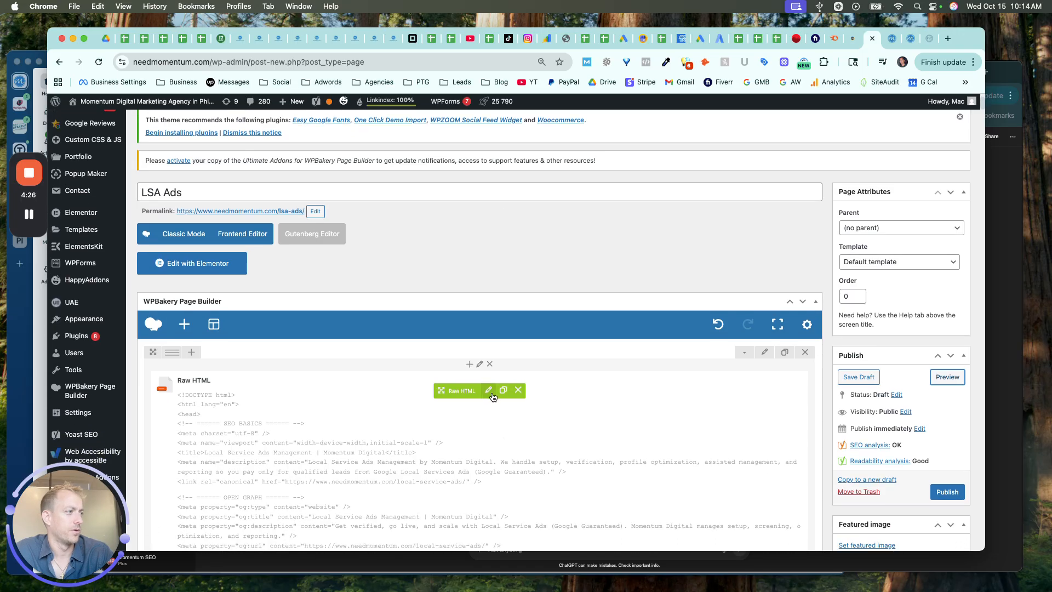
pyautogui.click(492, 394)
pyautogui.click(531, 258)
pyautogui.press('super+a')
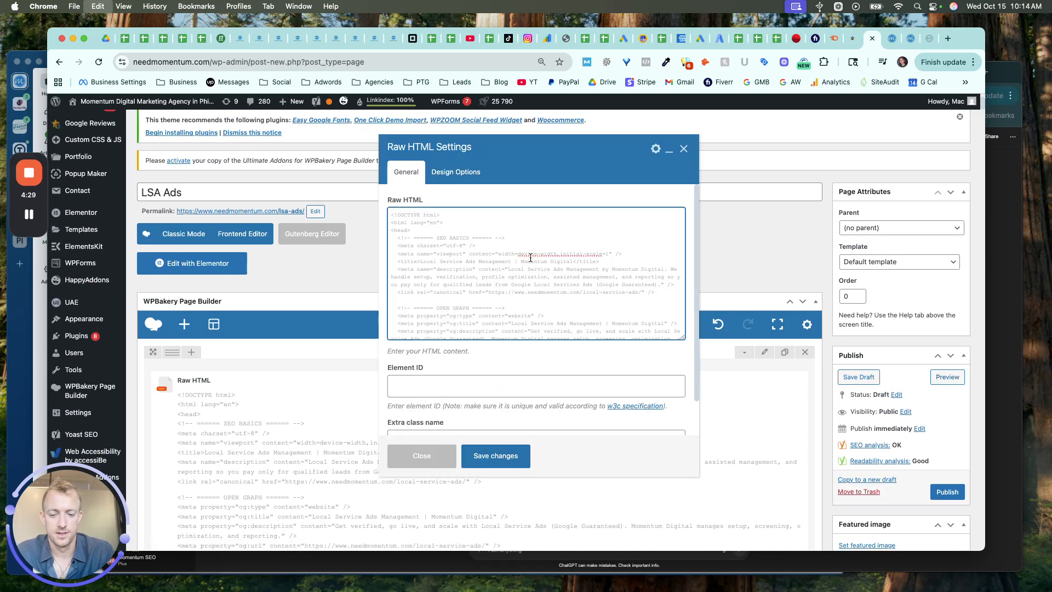
pyautogui.press('BackSpace')
pyautogui.press('super+v')
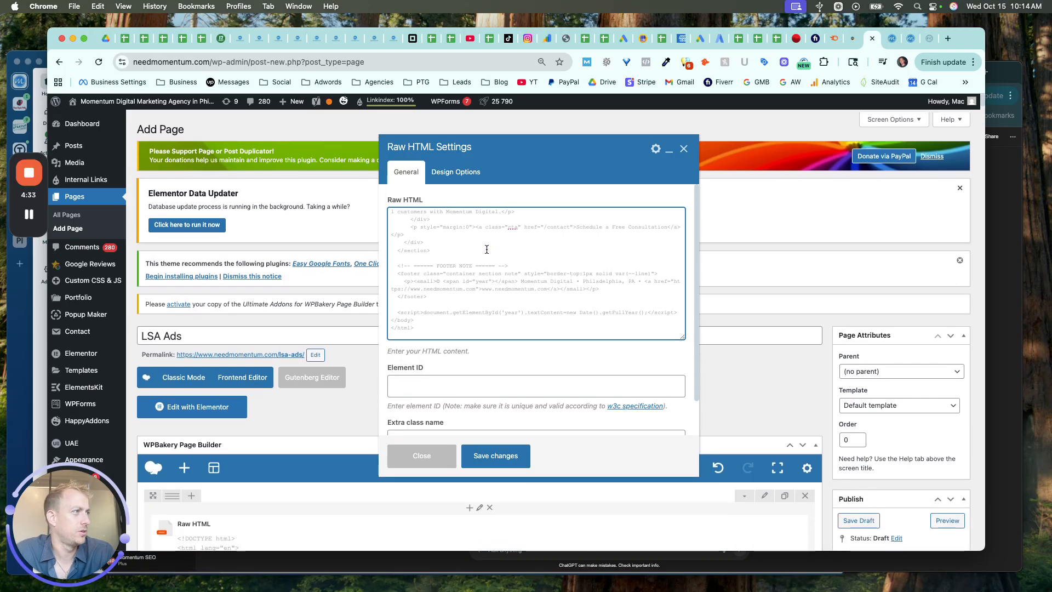
# Save the revised code in the Raw HTML element and preview the updated LSA Ads page
pyautogui.moveTo(483, 266); pyautogui.dragTo(482, 134)
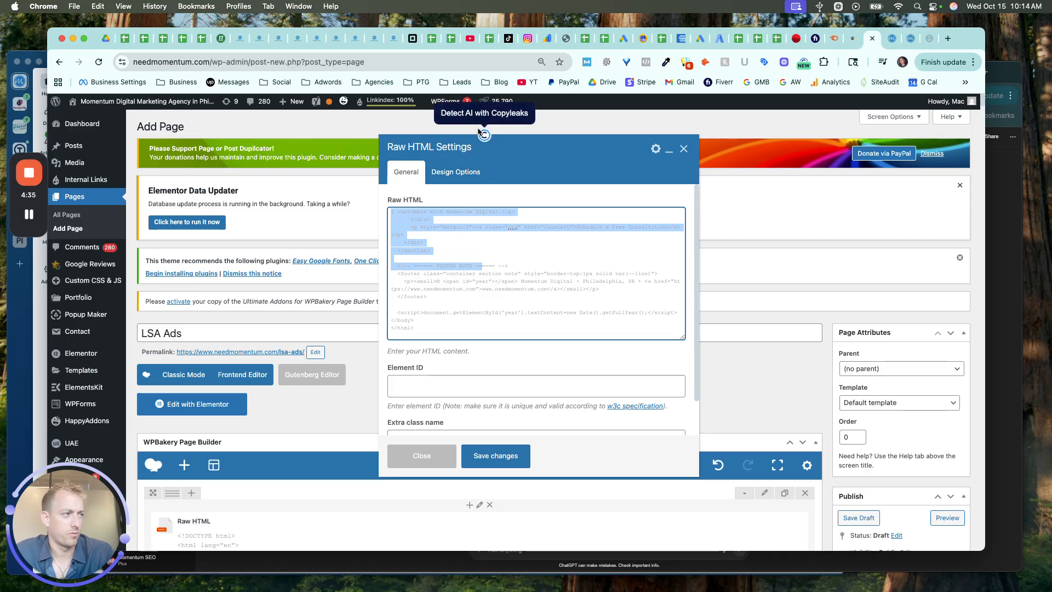
pyautogui.press('Up')
pyautogui.press('Up')
pyautogui.press('Up')
pyautogui.press('Up')
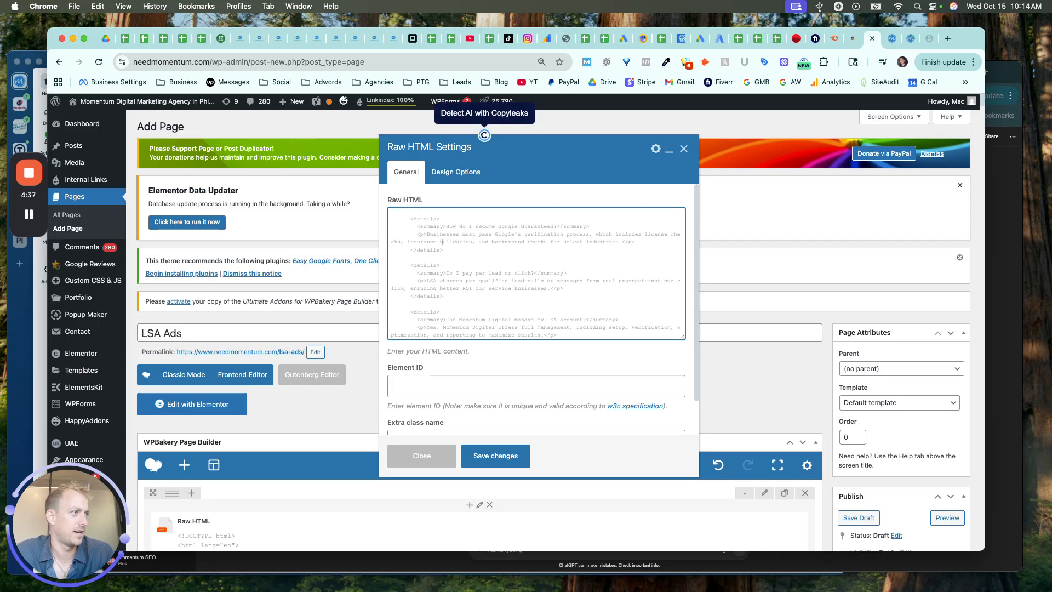
pyautogui.click(30, 218)
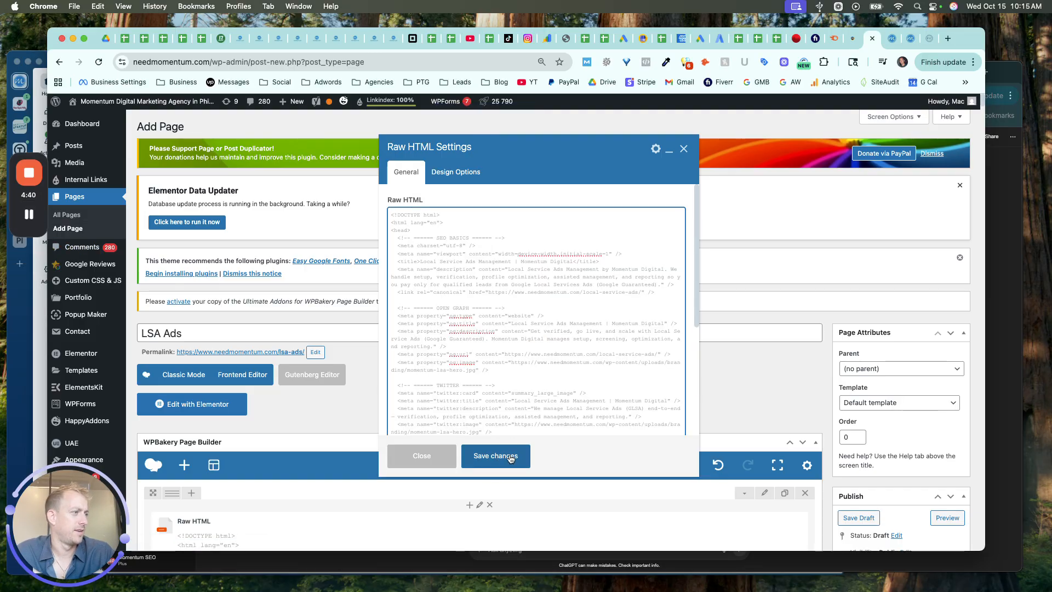
pyautogui.click(510, 457)
pyautogui.click(943, 518)
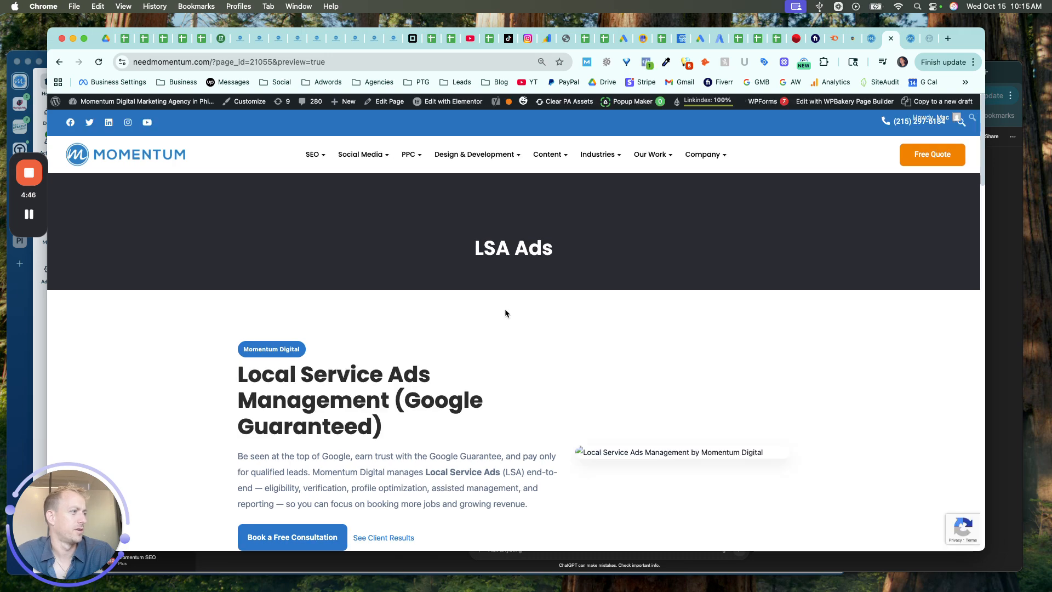
# Examine the updated page preview from the hero through the service sections, orange FAQ block and consultation call to action to the footer
pyautogui.scroll(-3, 505, 308)
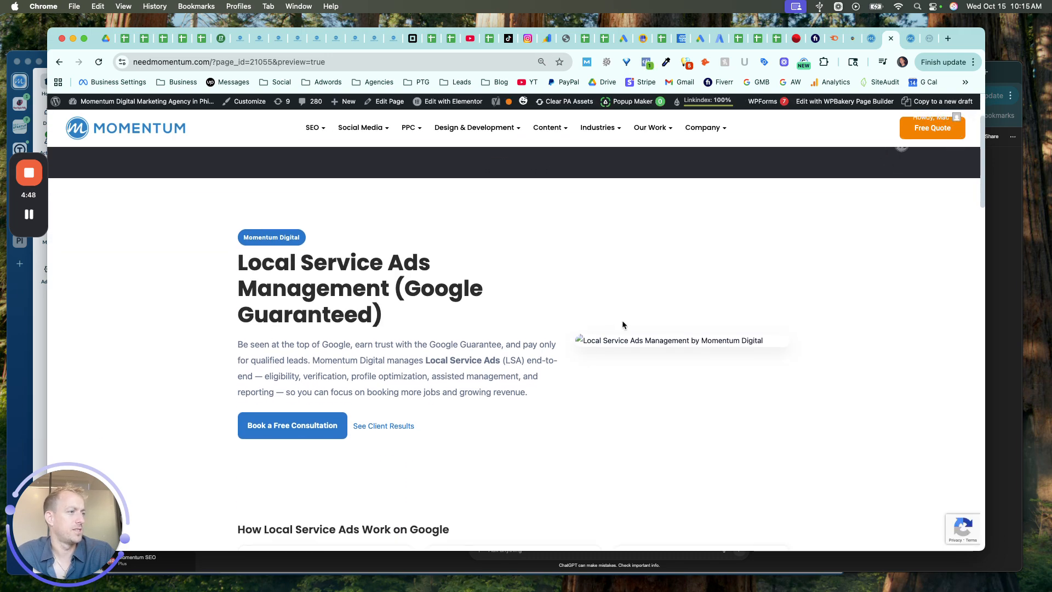
pyautogui.scroll(-10, 623, 325)
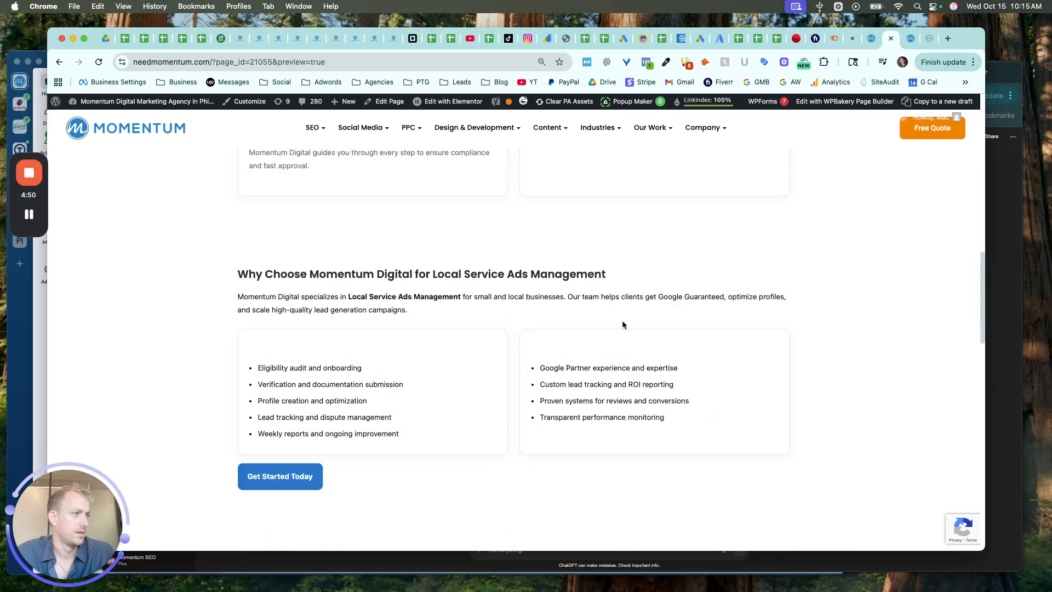
pyautogui.scroll(-10, 623, 325)
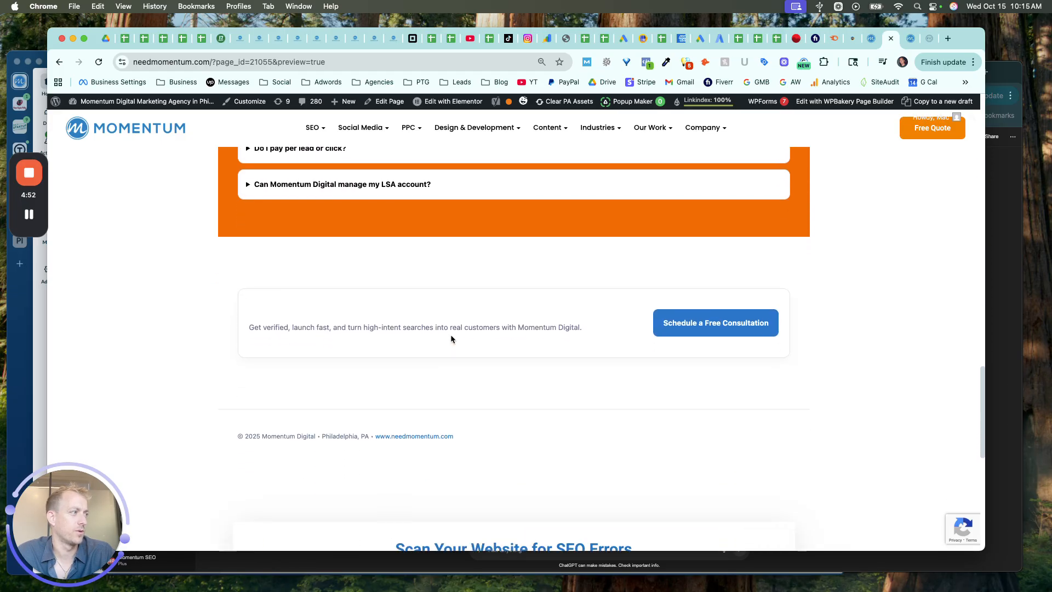
pyautogui.scroll(8, 451, 334)
pyautogui.scroll(-8, 450, 335)
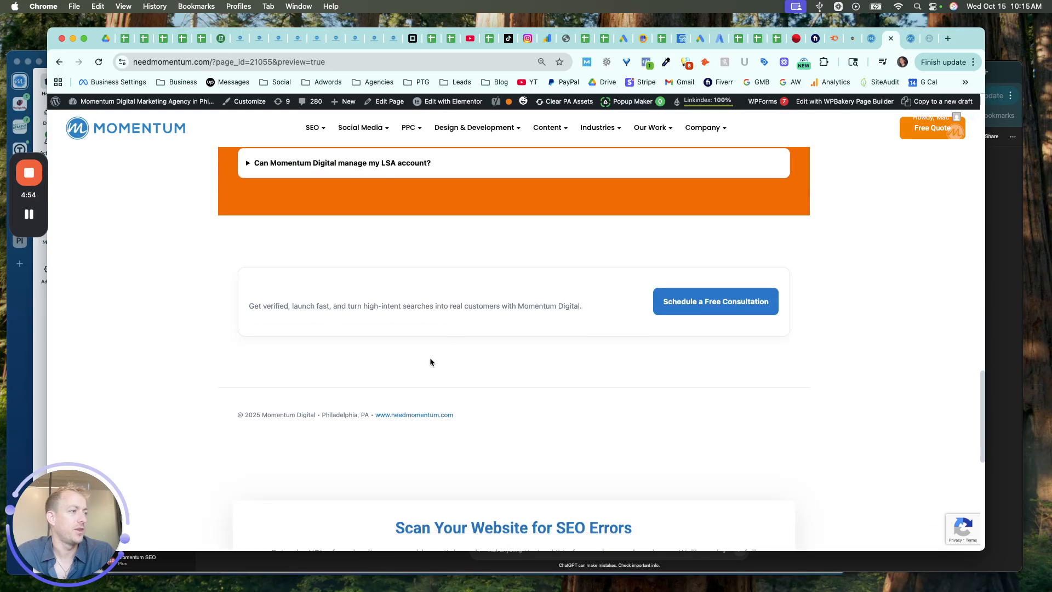
pyautogui.scroll(-6, 431, 362)
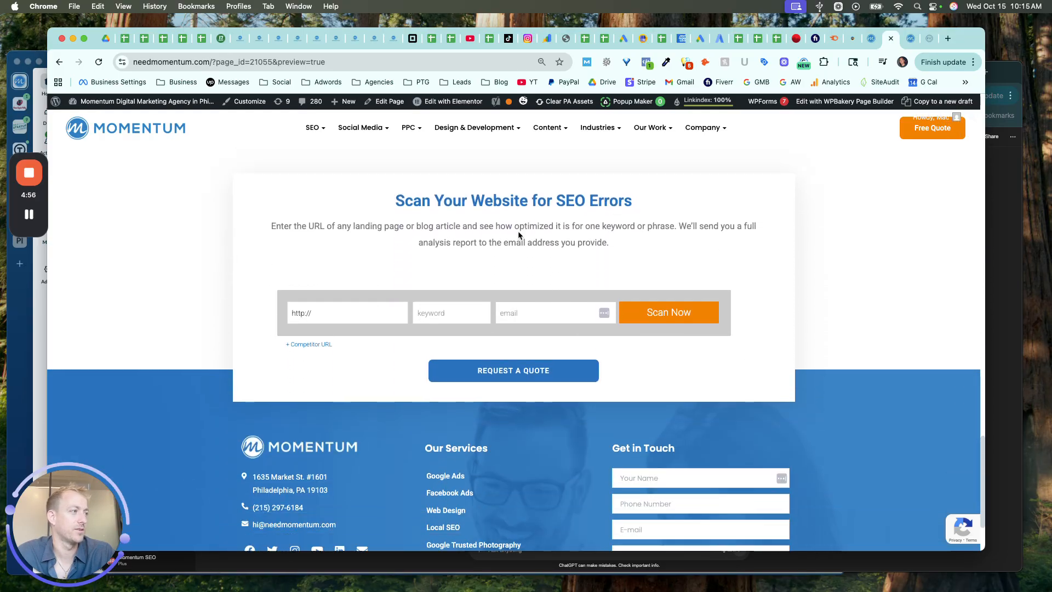
pyautogui.scroll(-1, 518, 231)
pyautogui.scroll(-2, 398, 396)
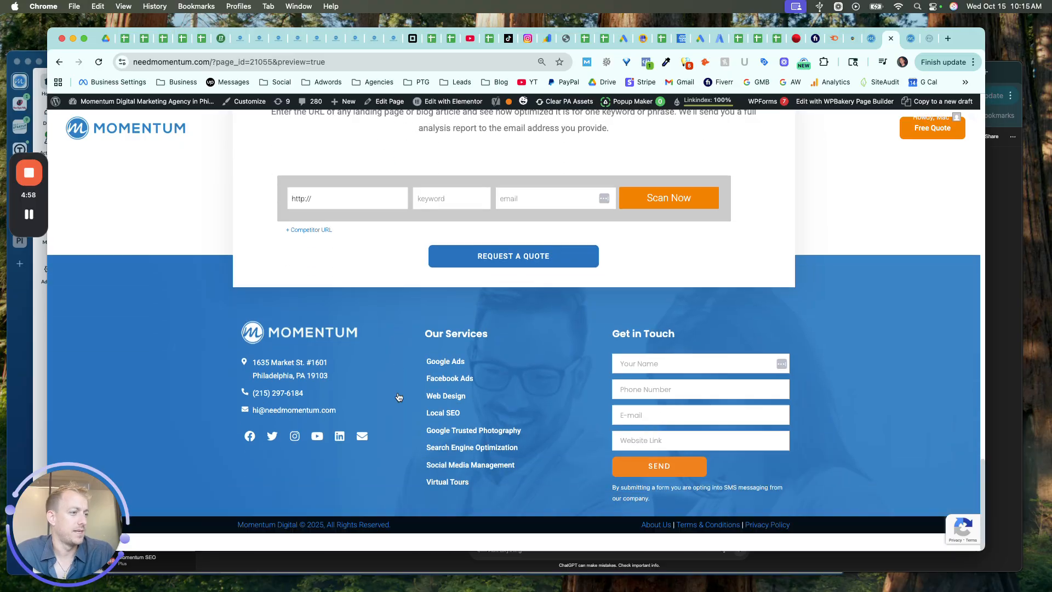
pyautogui.scroll(10, 399, 396)
pyautogui.scroll(20, 460, 345)
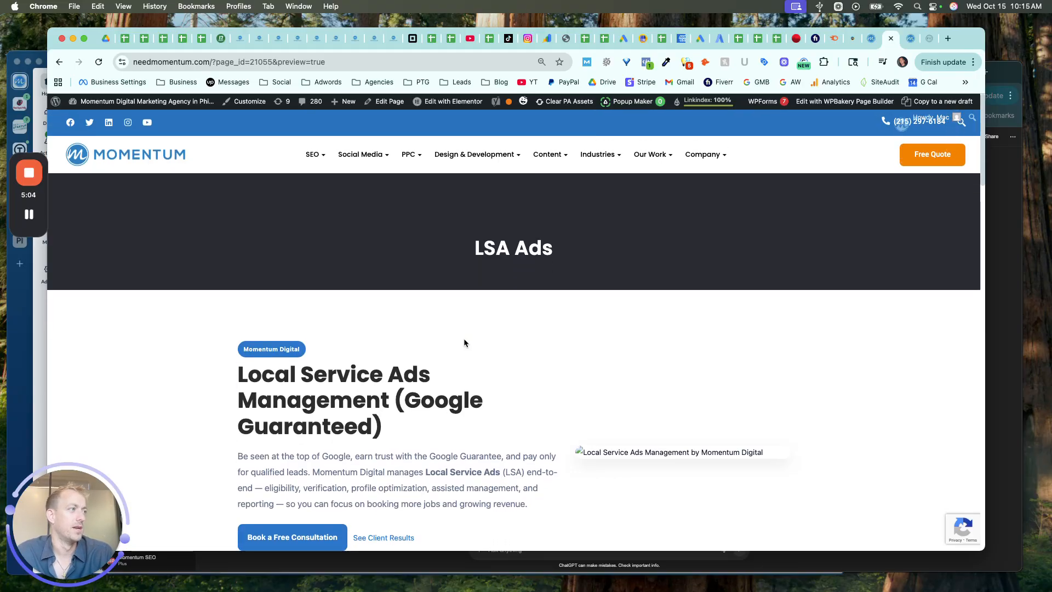
pyautogui.scroll(-1, 464, 339)
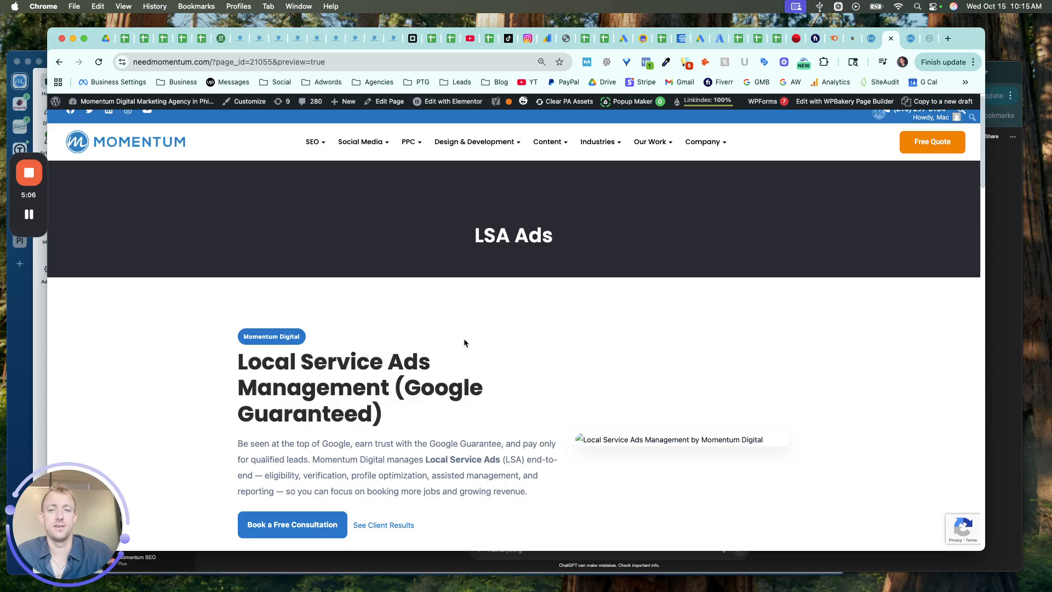